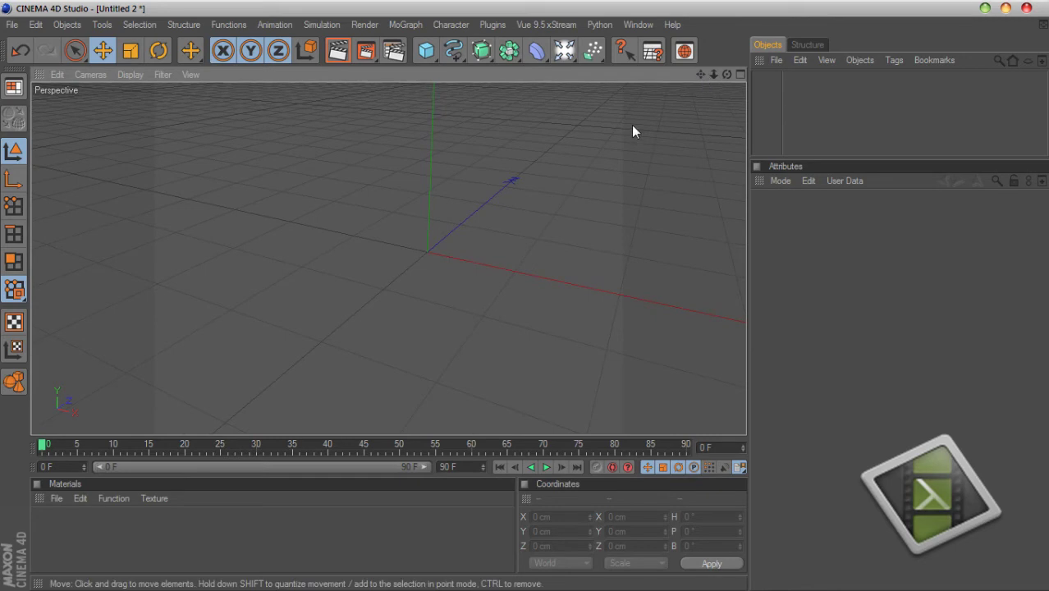
click(405, 24)
mouse_move(427, 46)
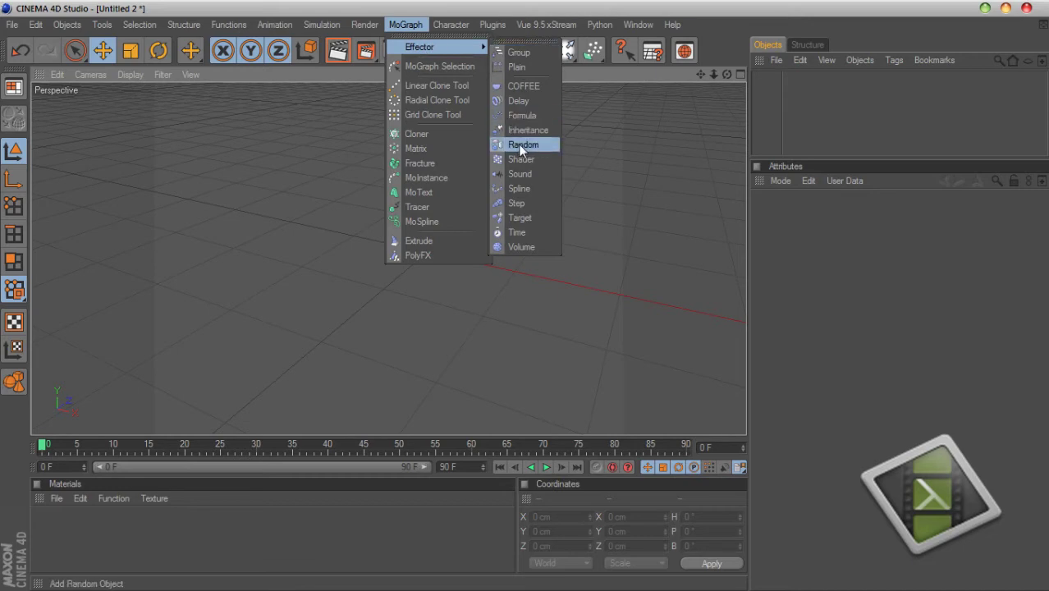
click(587, 174)
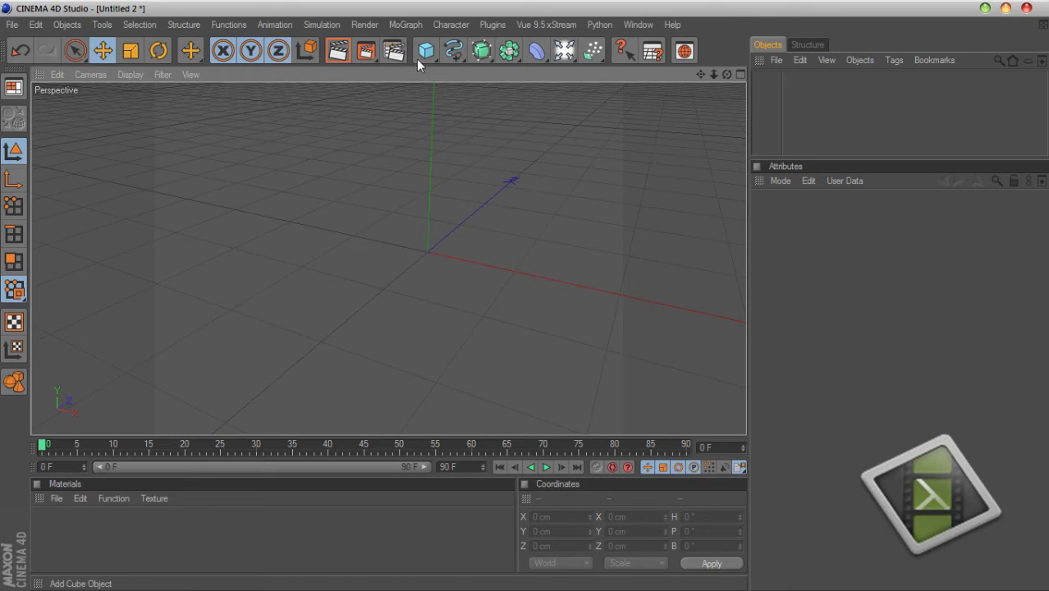
Add a cube and set its X, Y and Z segments to 20 each
drag(426, 50, 466, 34)
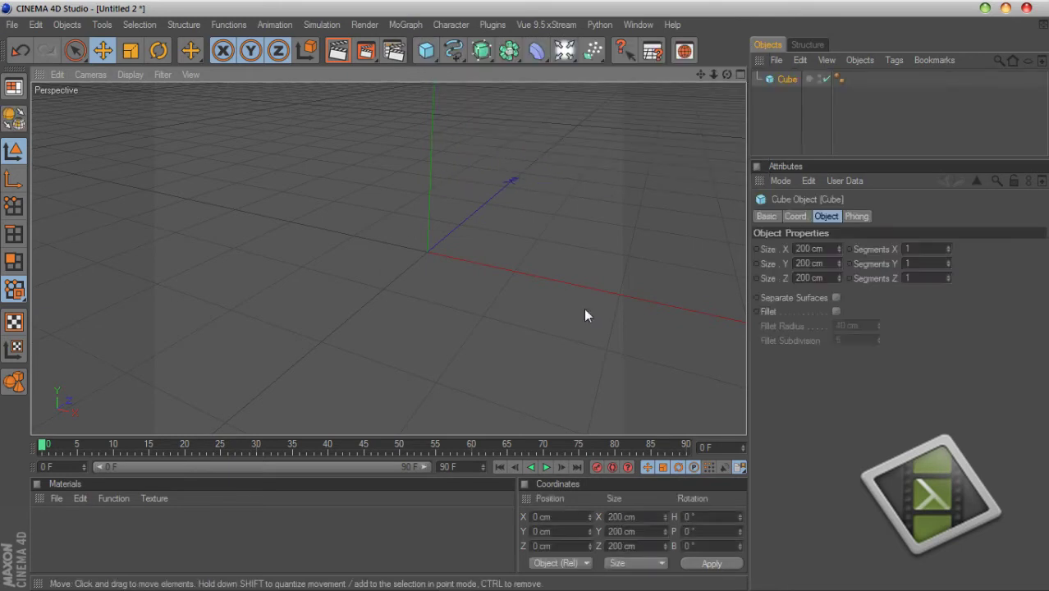
click(906, 263)
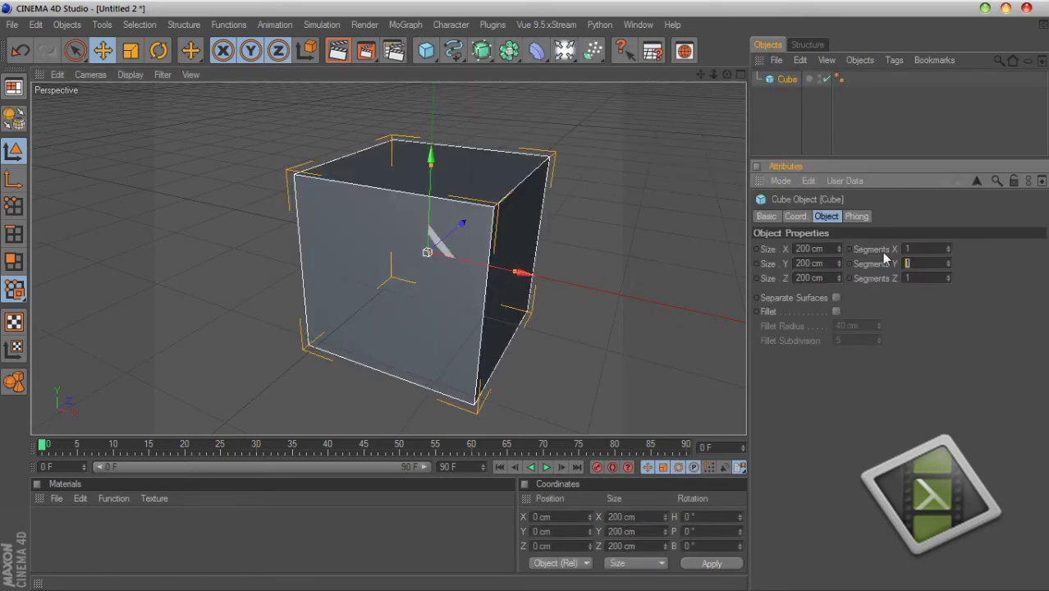
click(915, 250)
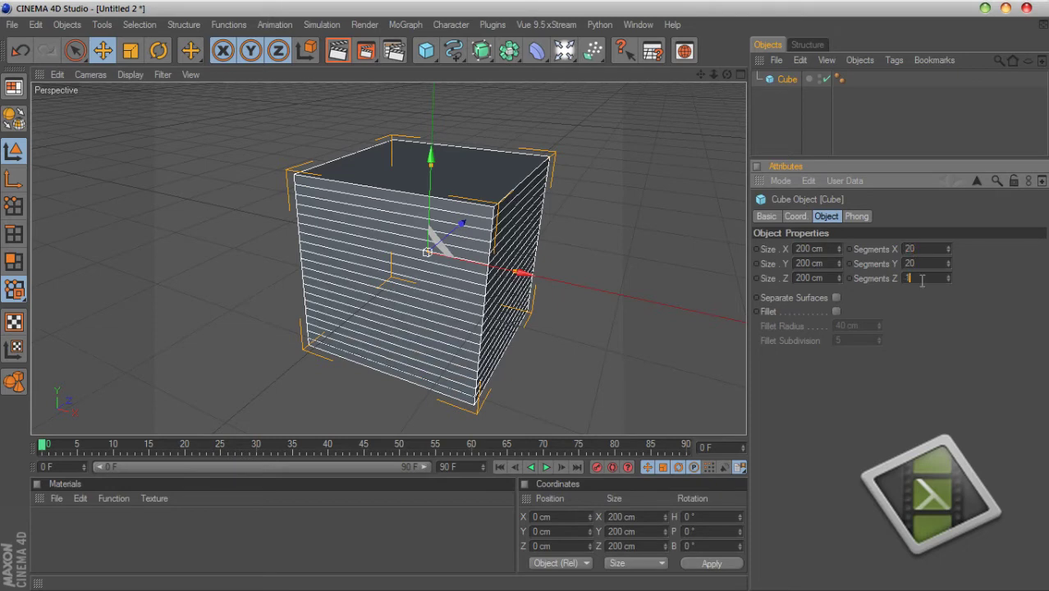
click(920, 278)
text(20)
key(Return)
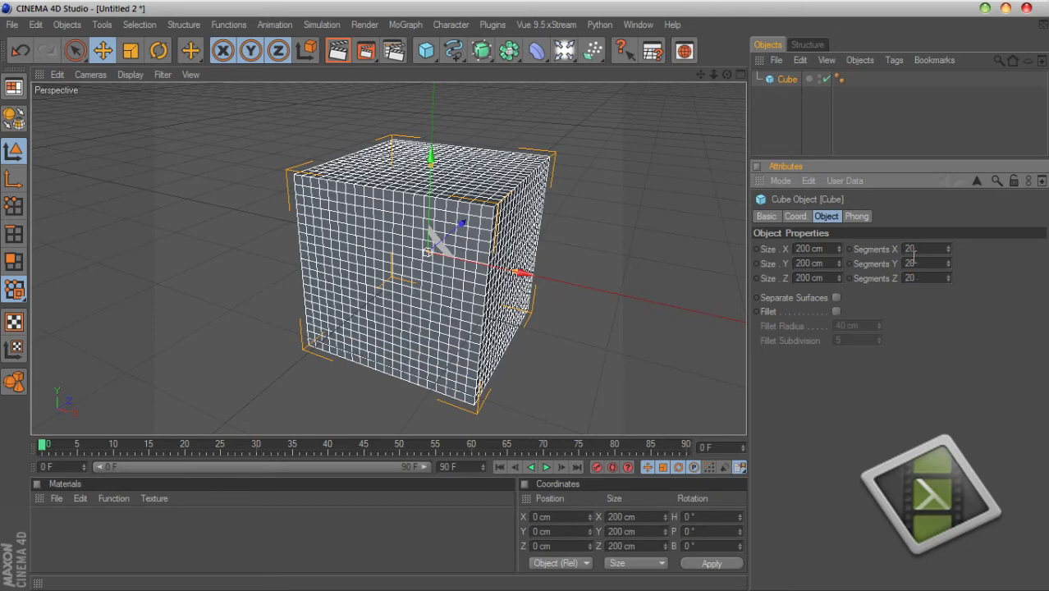
Make the cube editable, and add a Random effector as a child of the cube
scroll(683, 137, down, 4)
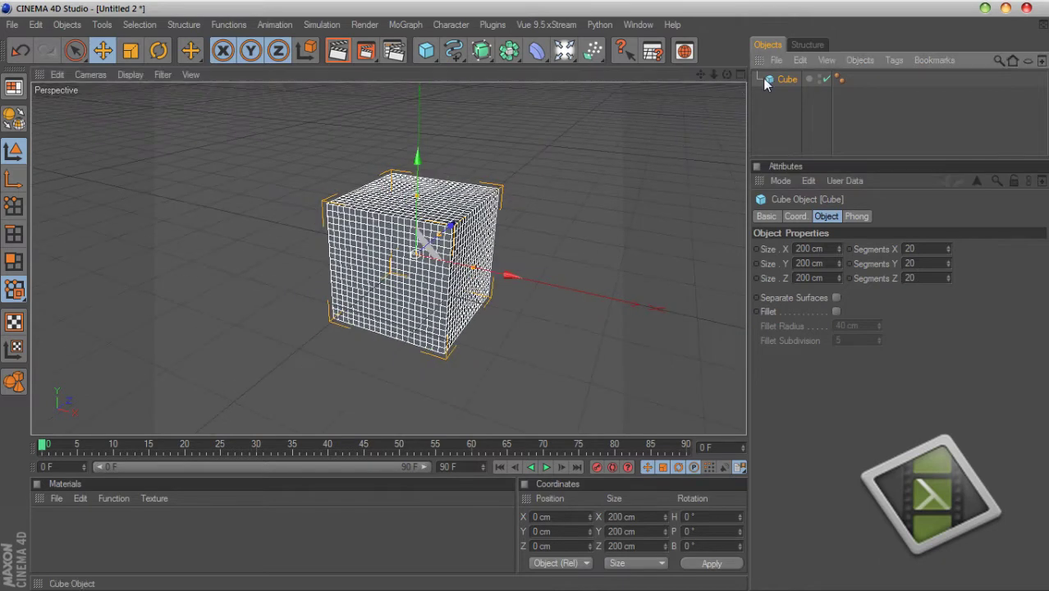
key(c)
click(405, 25)
mouse_move(412, 50)
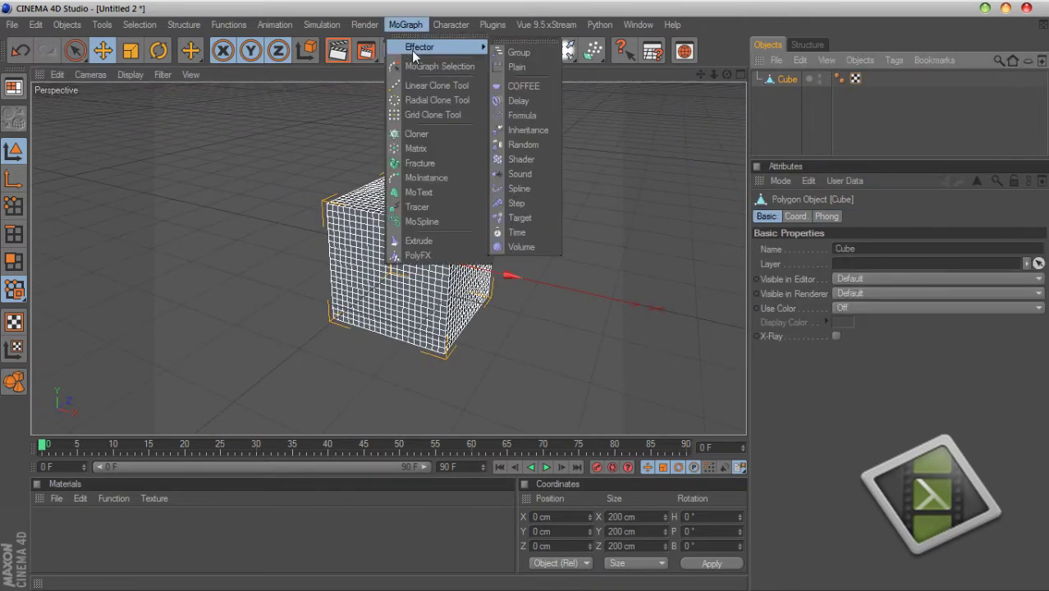
click(524, 145)
drag(780, 91, 781, 94)
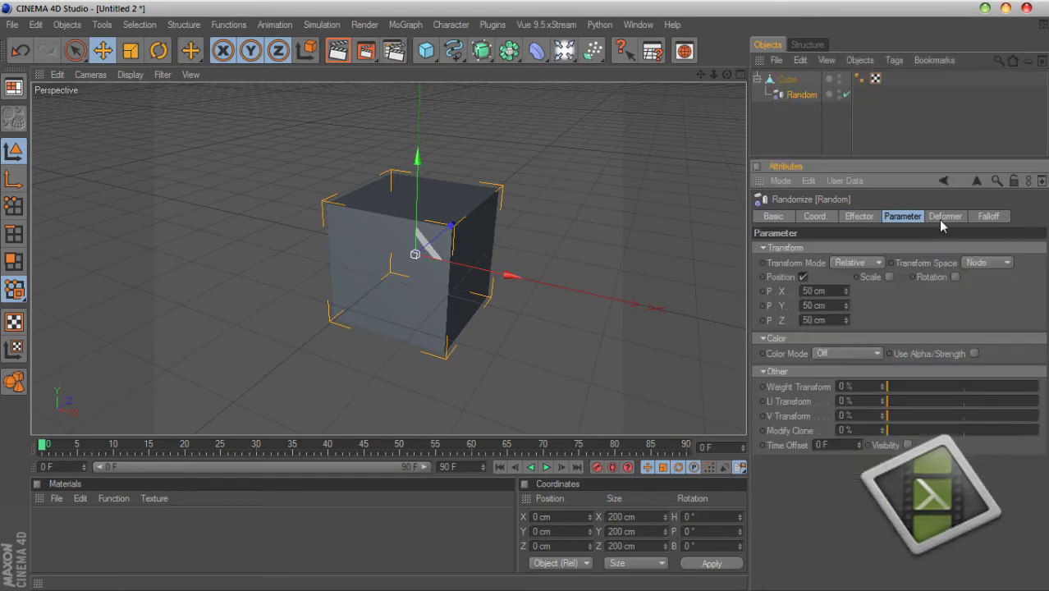
Set the Random effector's deformation to Point and preview the animation, returning to the first frame
click(938, 219)
click(842, 250)
click(826, 293)
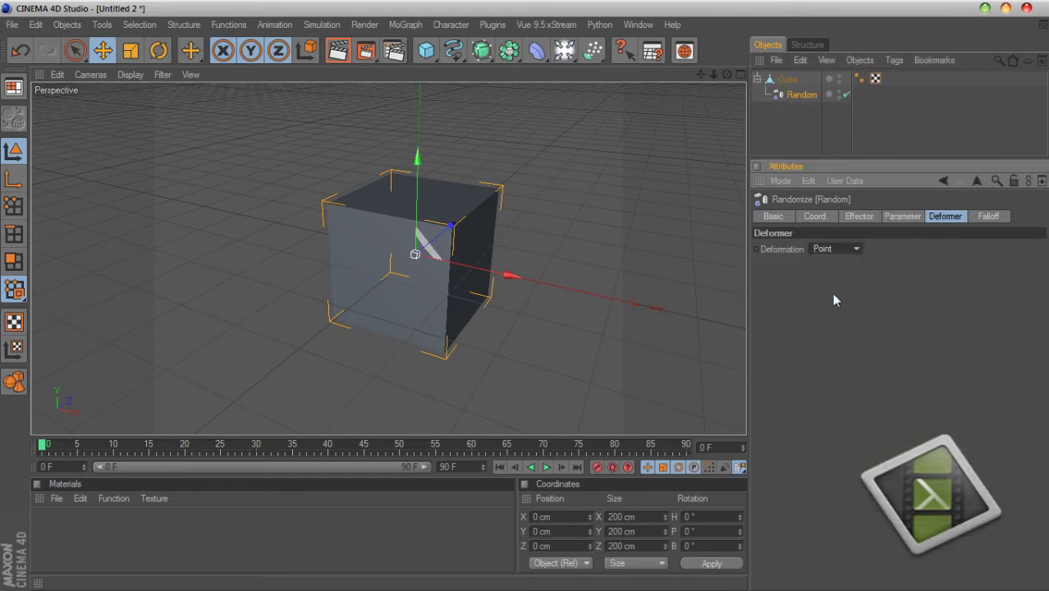
click(547, 468)
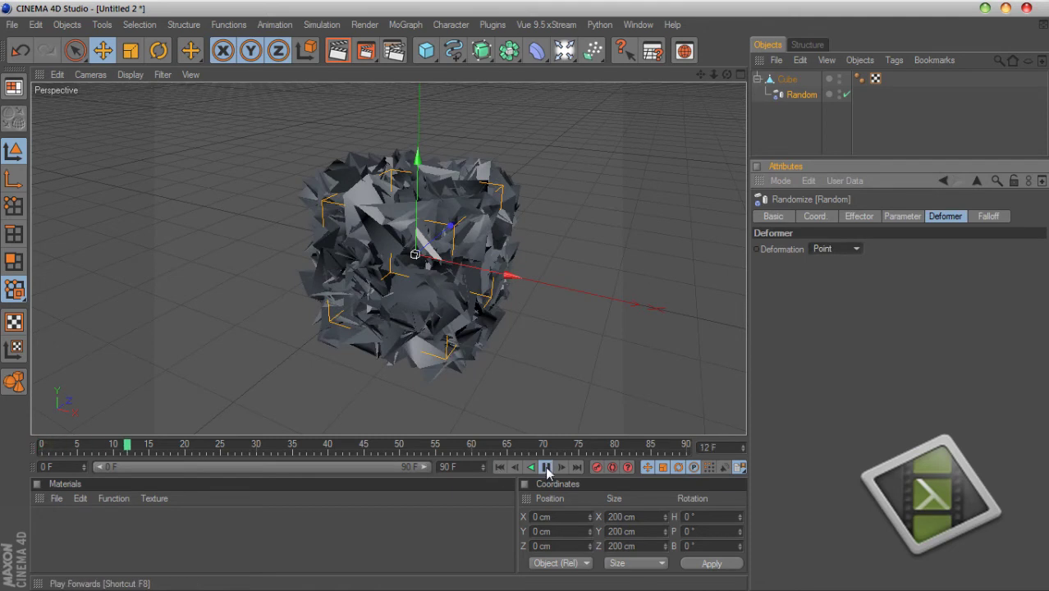
click(499, 467)
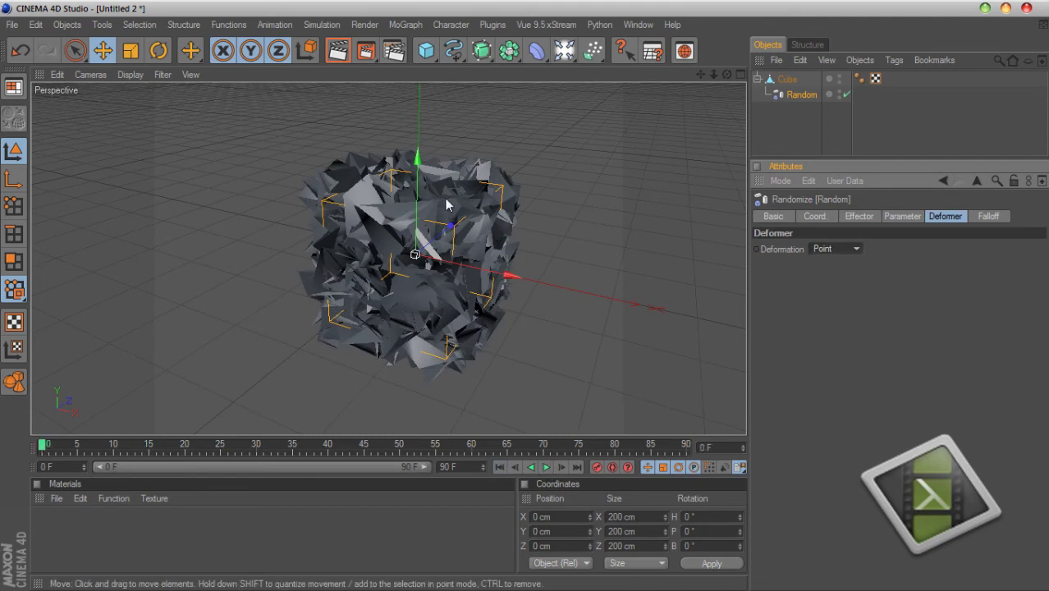
Set the effector's random mode to Noise with a scale of 50% and preview the animation
click(857, 216)
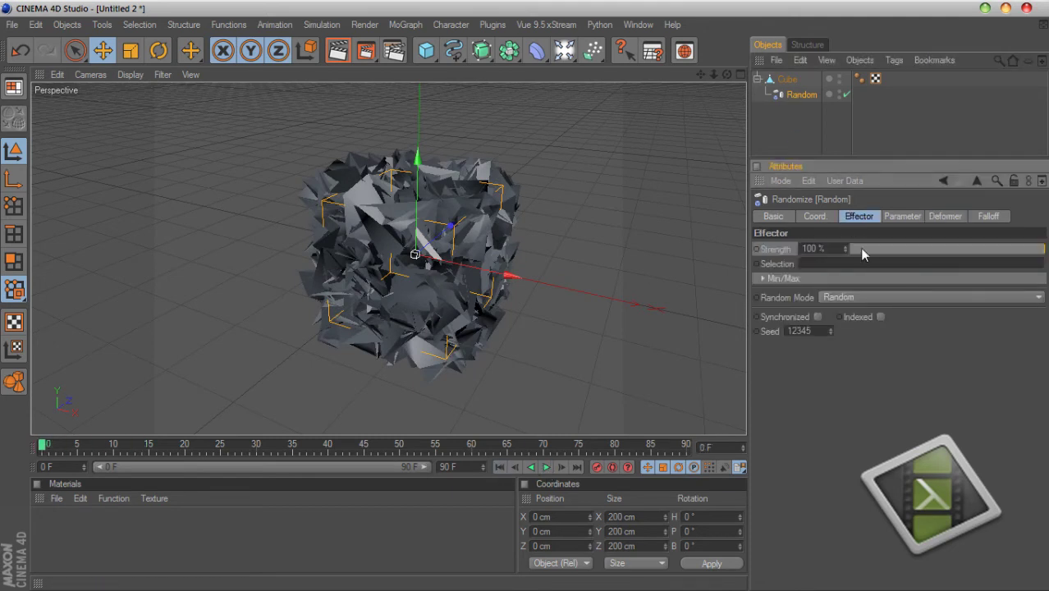
click(861, 300)
click(850, 342)
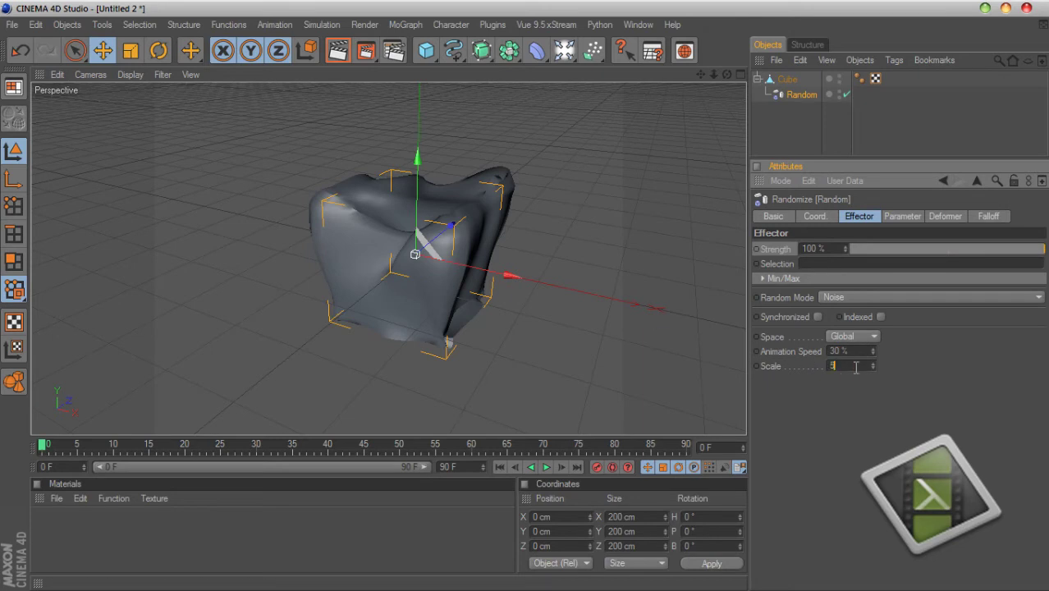
key(Return)
click(544, 466)
click(544, 467)
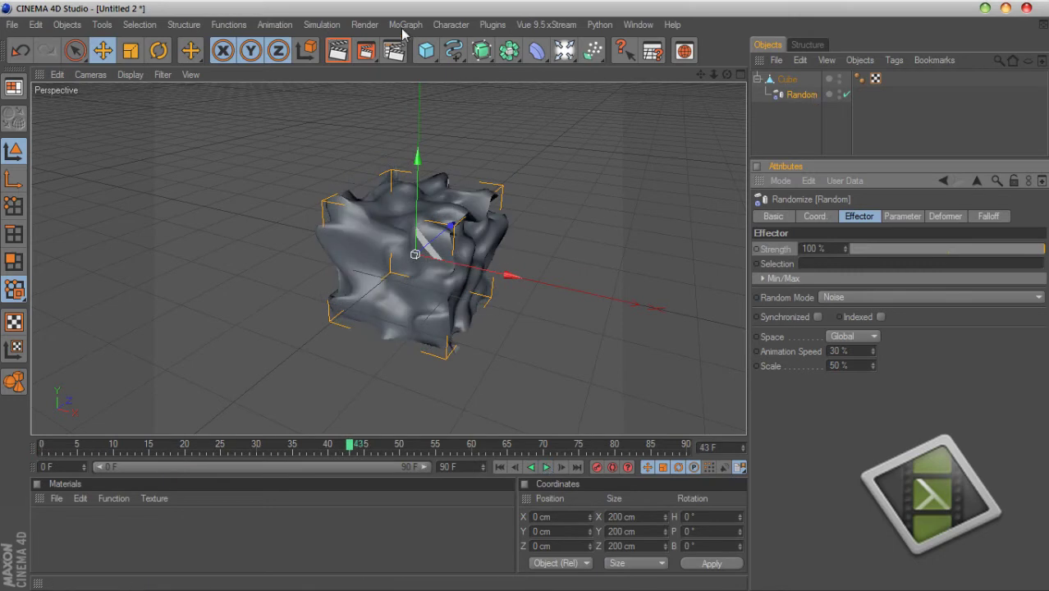
Add a Cloth NURBS object, nest the cube under it, and set its thickness to 1 cm
click(321, 25)
mouse_move(324, 44)
click(421, 49)
drag(786, 94, 792, 81)
click(791, 80)
scroll(609, 294, up, 3)
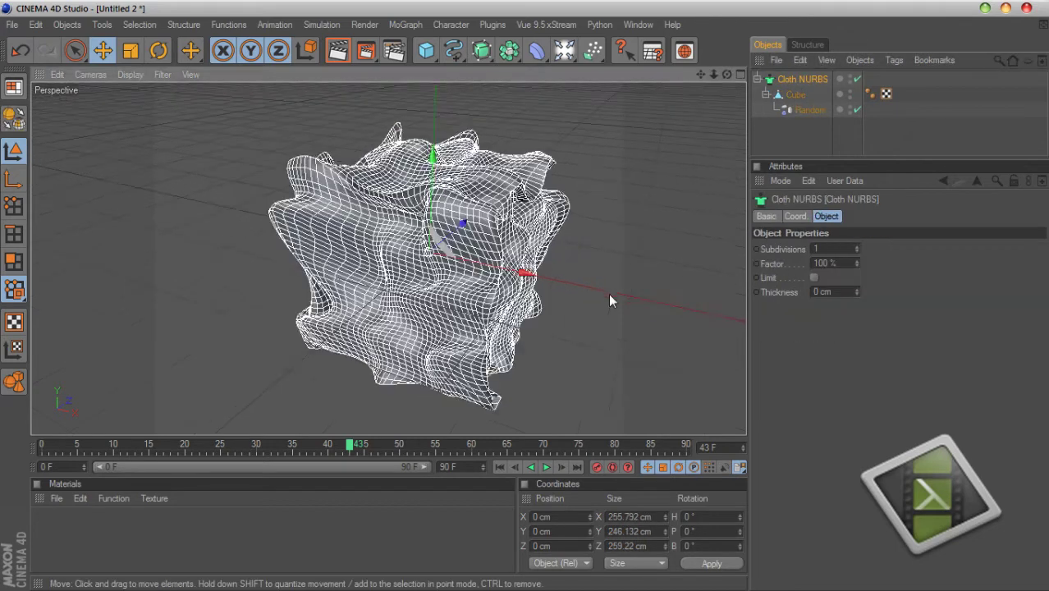
click(858, 289)
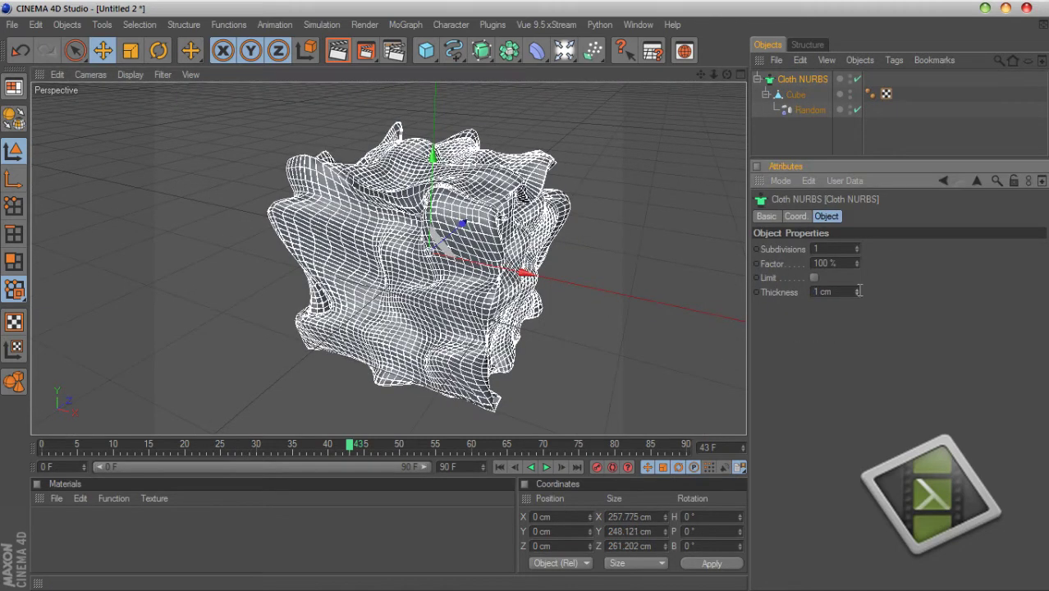
Set the Random effector's X, Y and Z position values to 10 cm and play the animation from the first frame
click(498, 466)
click(794, 140)
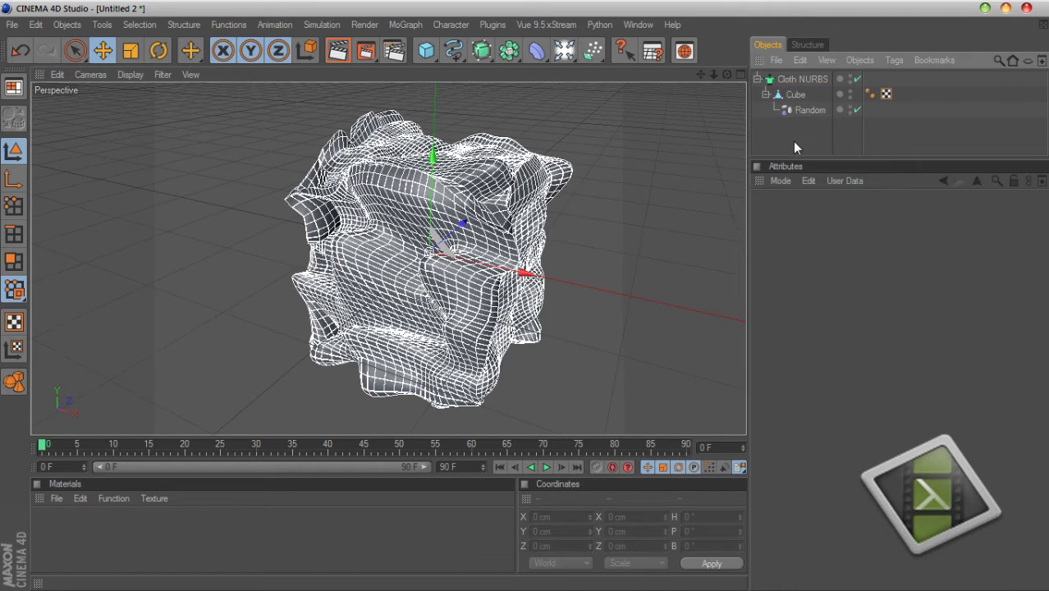
click(796, 80)
click(808, 109)
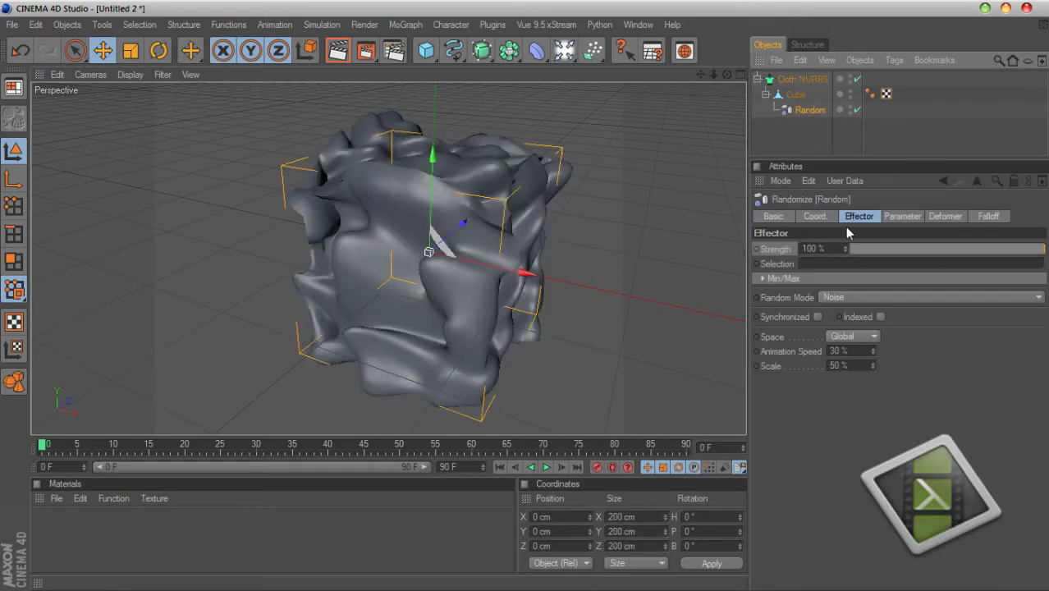
click(903, 217)
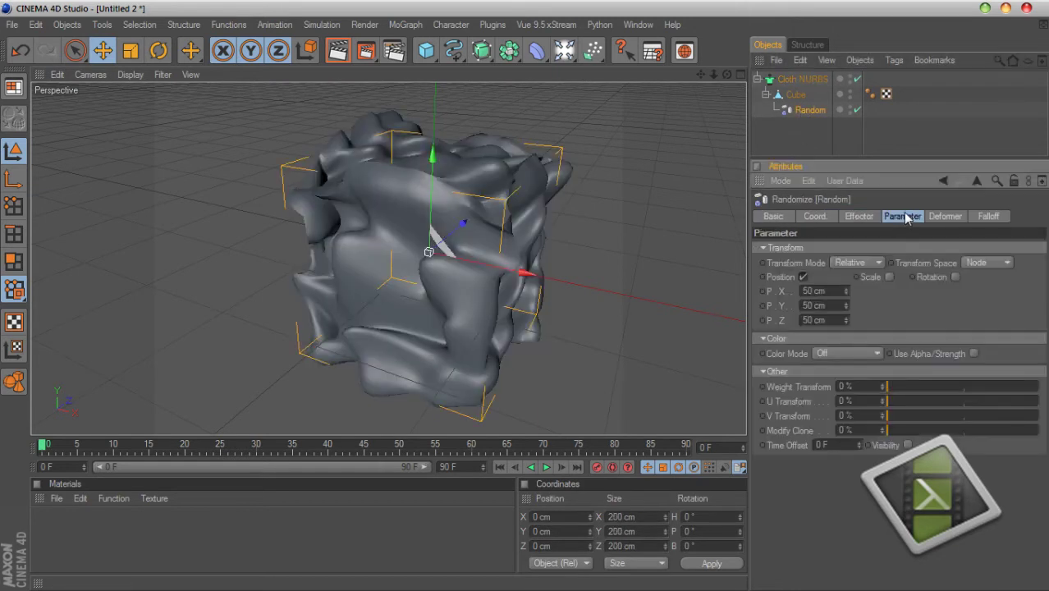
click(831, 305)
key(Return)
click(546, 467)
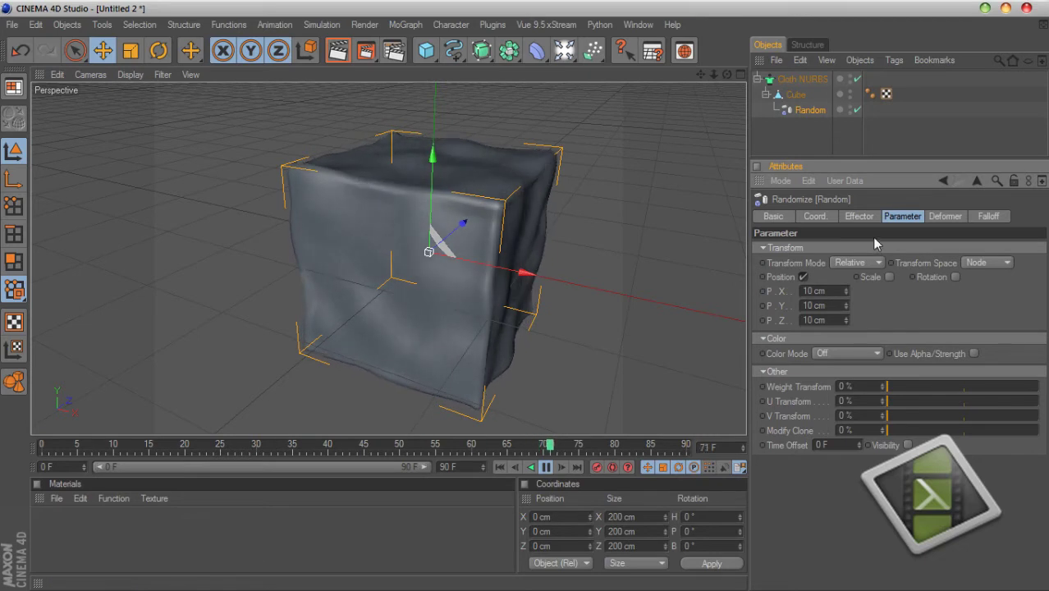
Set the Random effector's noise scale to 30% and its animation speed to 50%
click(859, 216)
text(30)
key(Return)
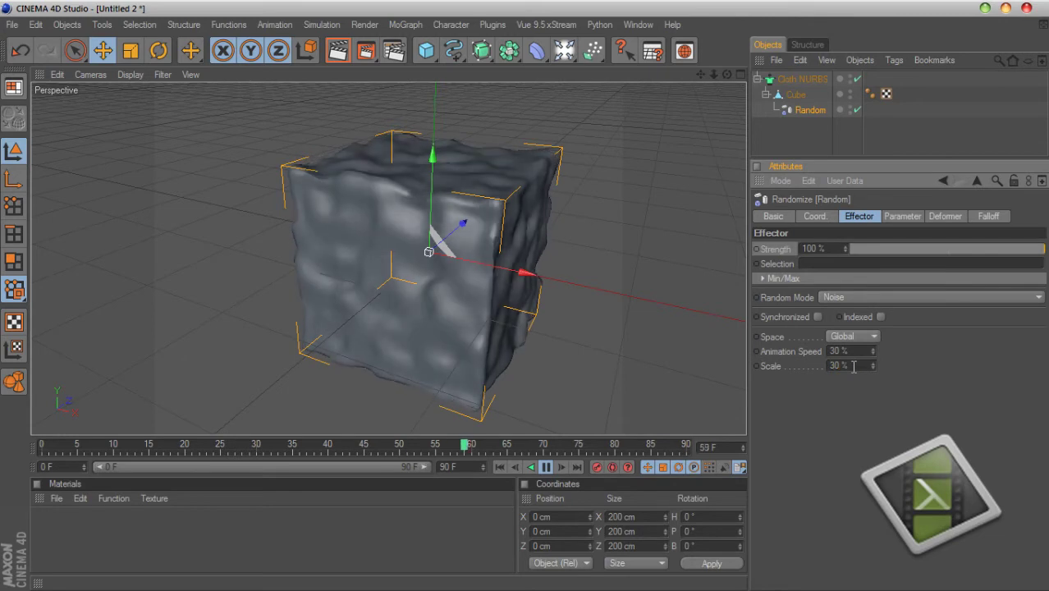
click(858, 352)
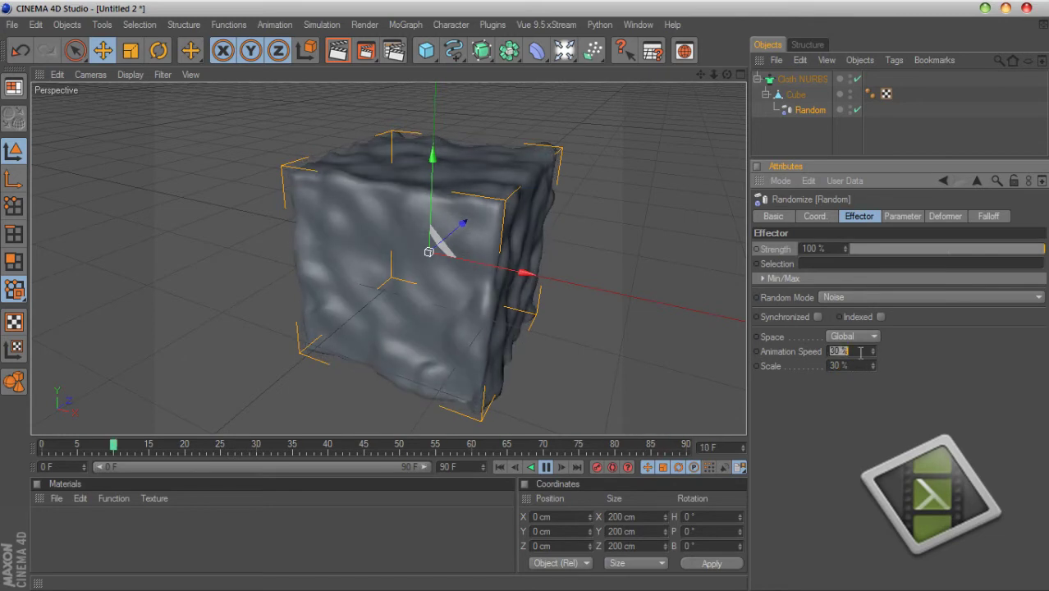
click(858, 338)
click(857, 336)
Try the Turbulence, Sorted, Random and Gaussian random modes on the effector, ending back on Noise
click(849, 297)
click(858, 355)
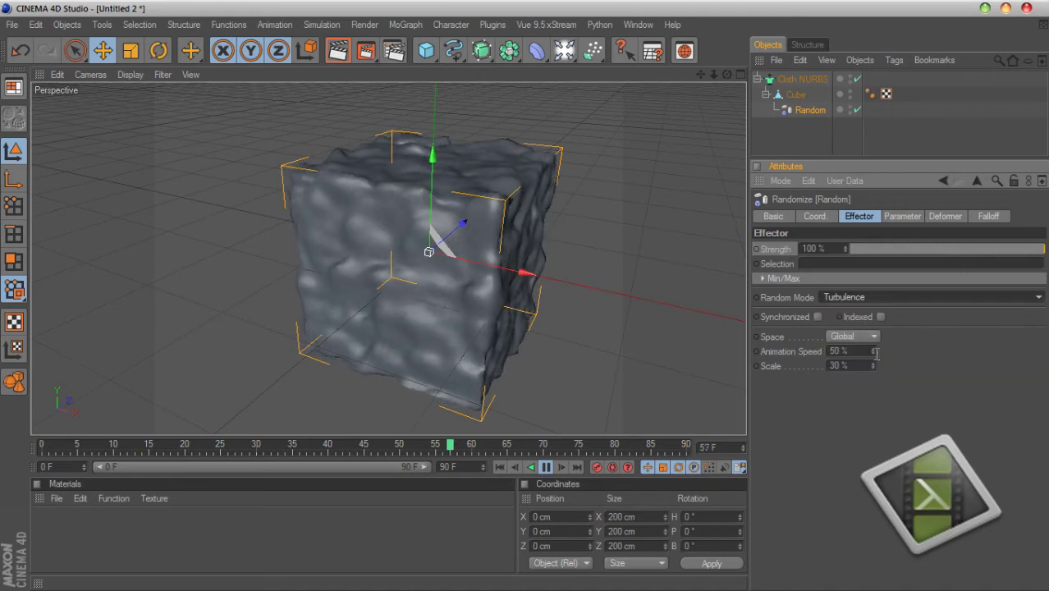
click(845, 297)
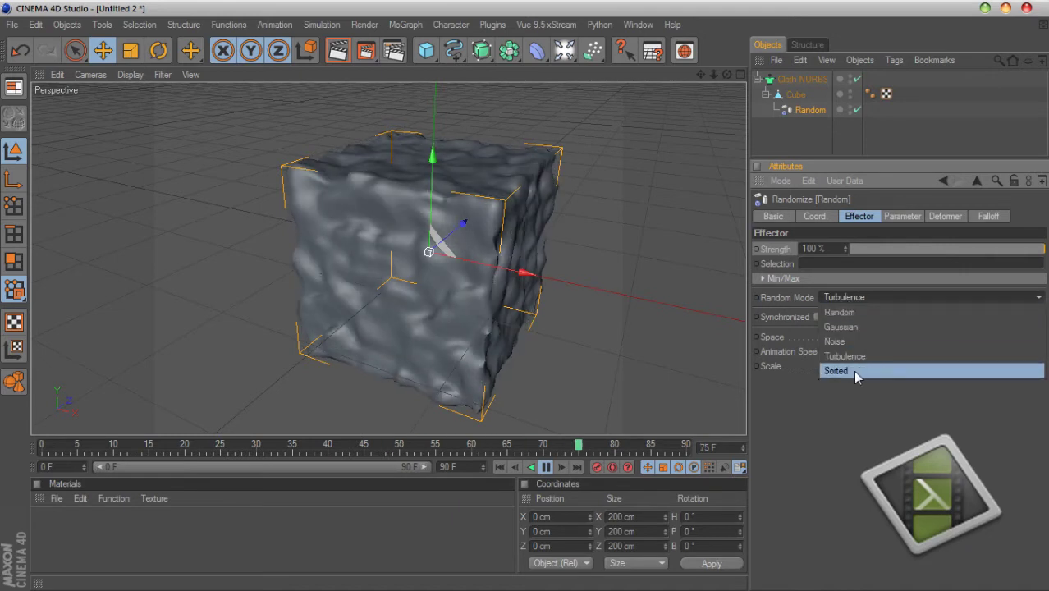
click(853, 370)
click(840, 296)
click(841, 311)
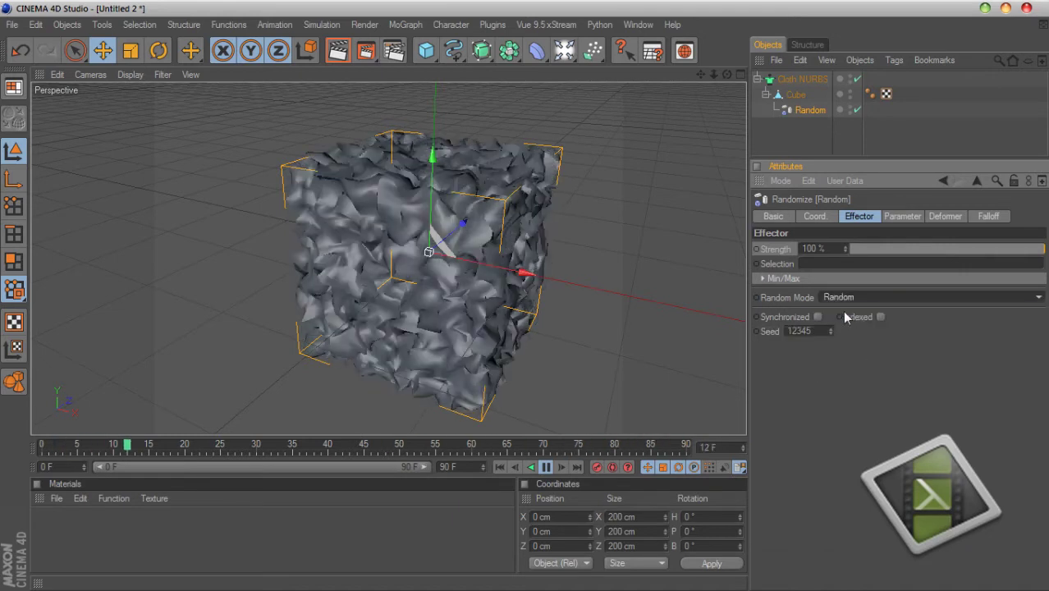
click(854, 298)
click(849, 324)
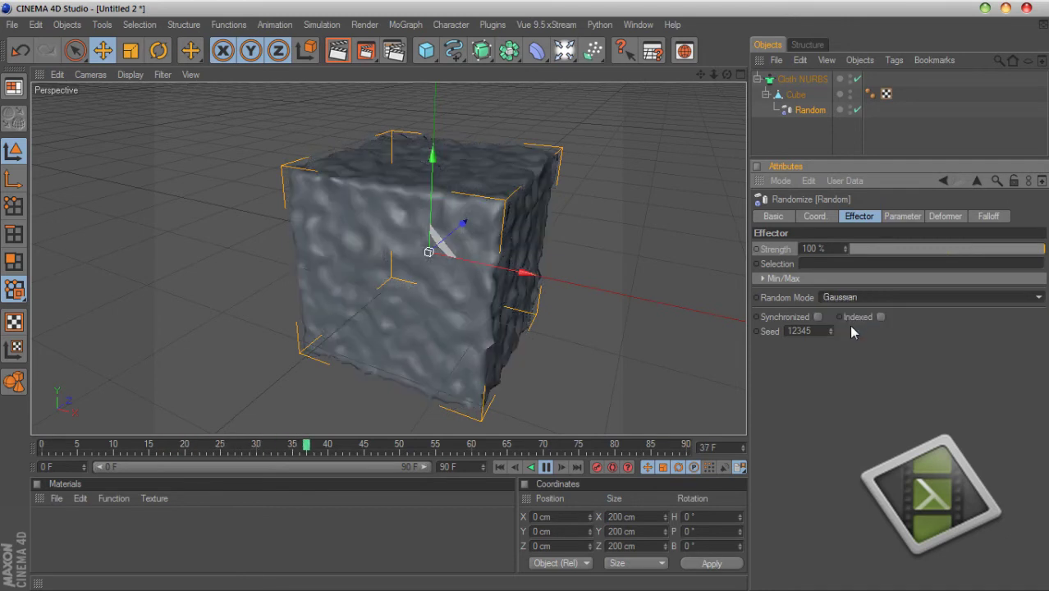
click(854, 300)
click(863, 340)
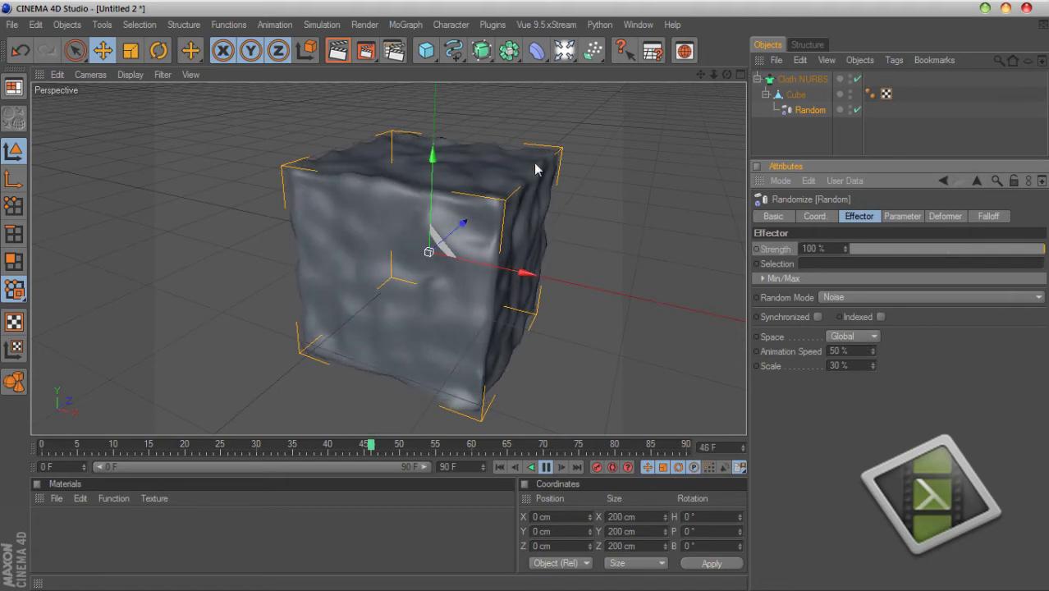
Try the UV noise space on the Random effector and return it to Global
click(851, 335)
click(841, 349)
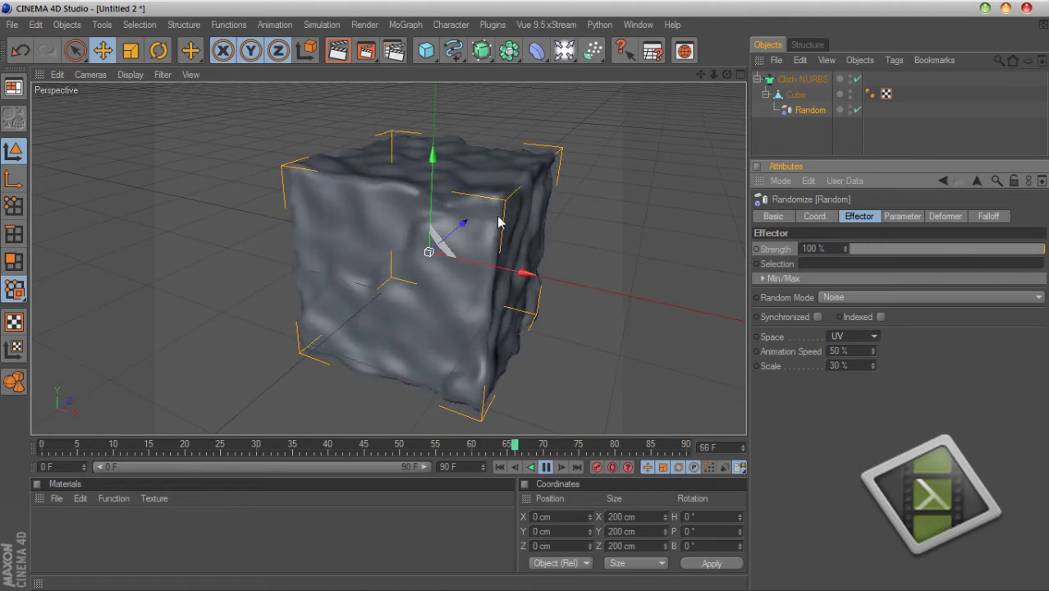
click(850, 336)
click(841, 348)
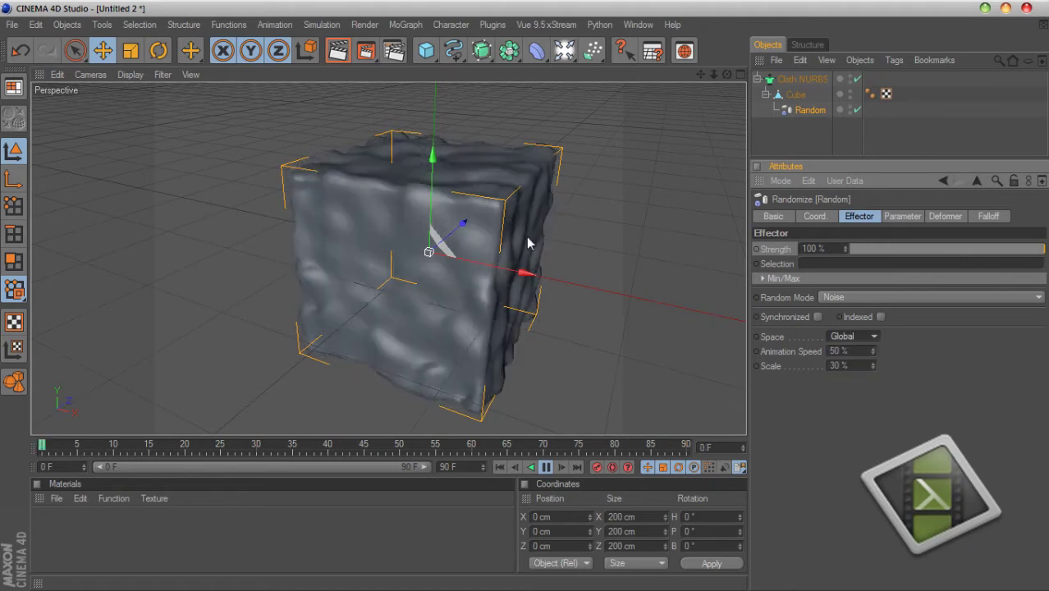
drag(822, 161, 776, 64)
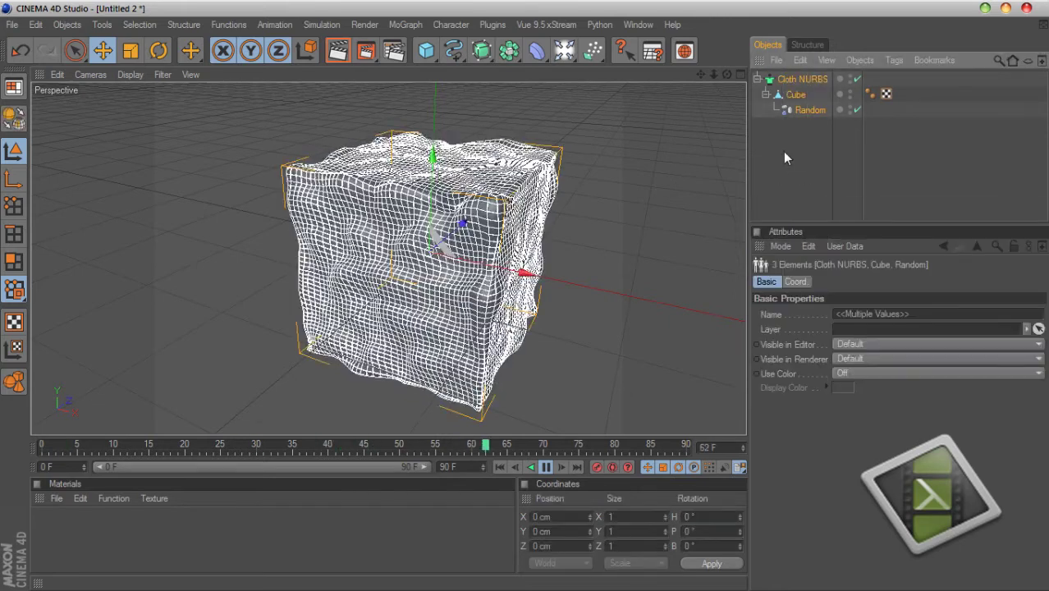
key(Delete)
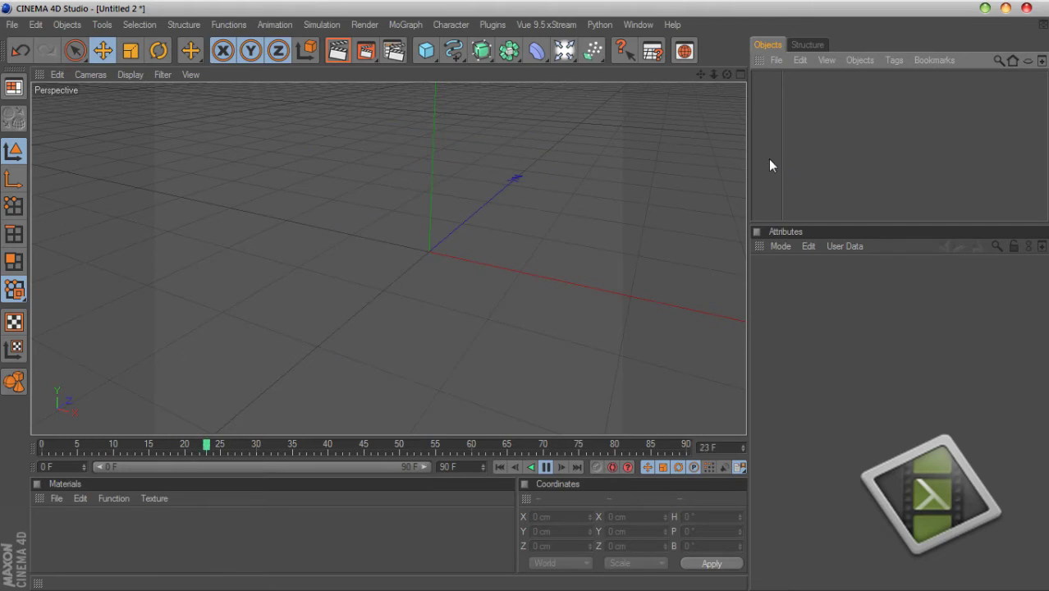
key(ctrl+z)
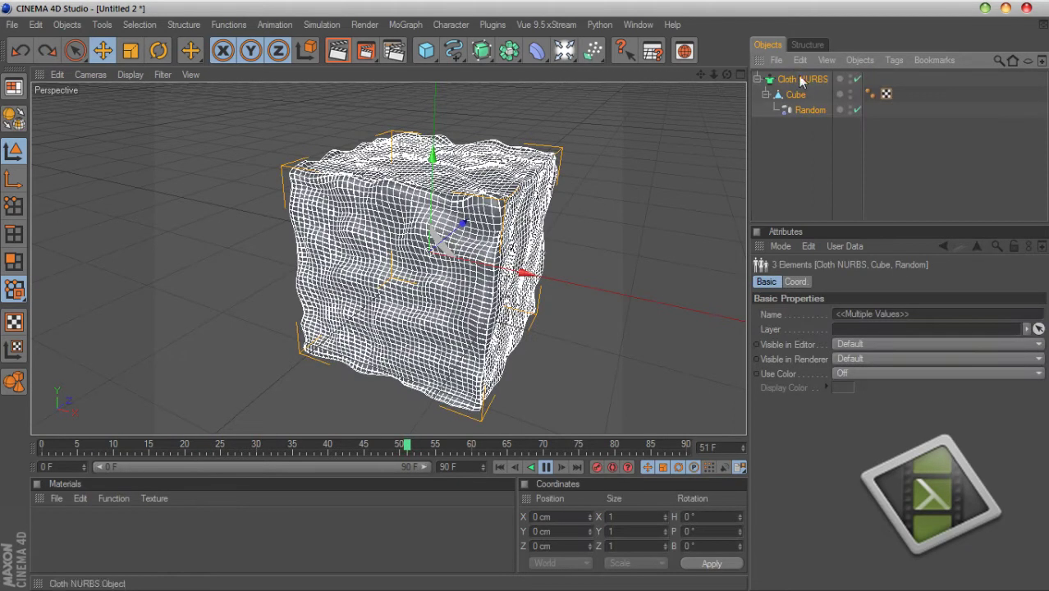
click(800, 135)
Move the cube out of the Cloth NURBS, and delete the Cloth NURBS and the Random effector, leaving the cube selected
drag(796, 95, 795, 74)
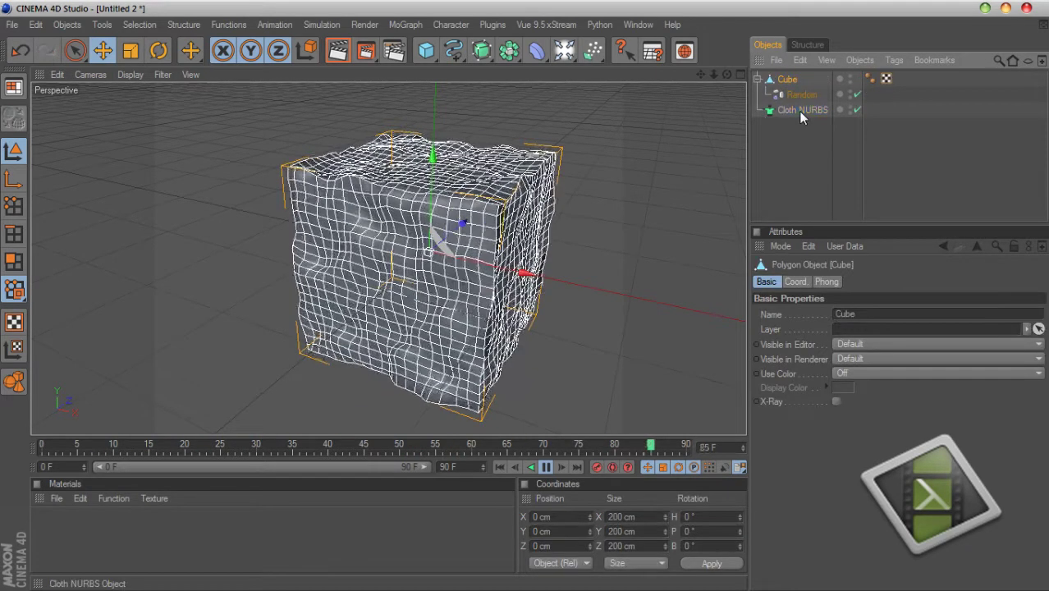
click(800, 112)
key(Delete)
click(798, 95)
key(Delete)
click(785, 80)
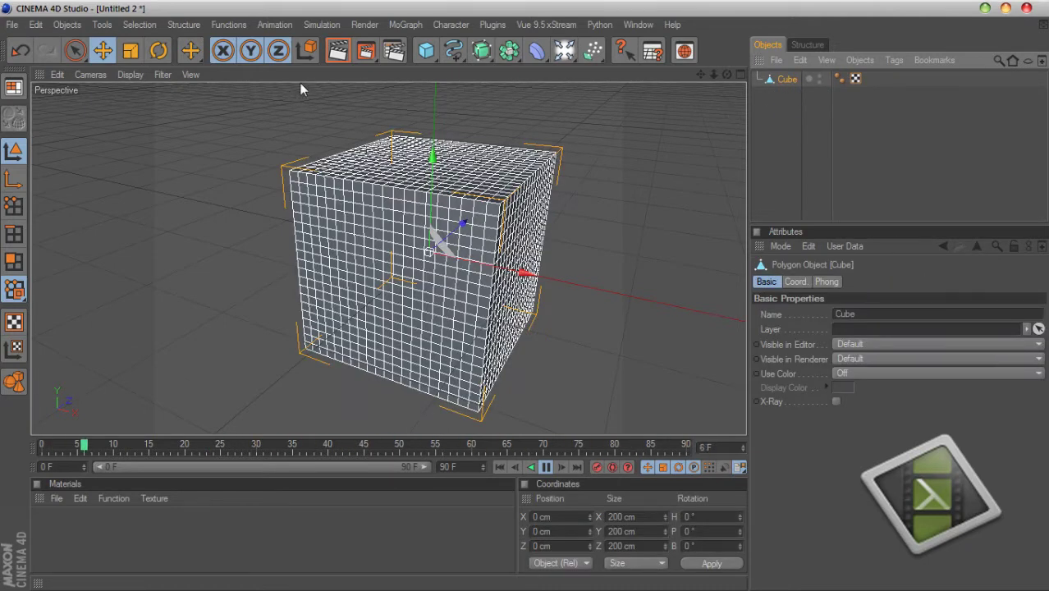
Add a Jiggle deformer and make it a child of the cube
click(536, 52)
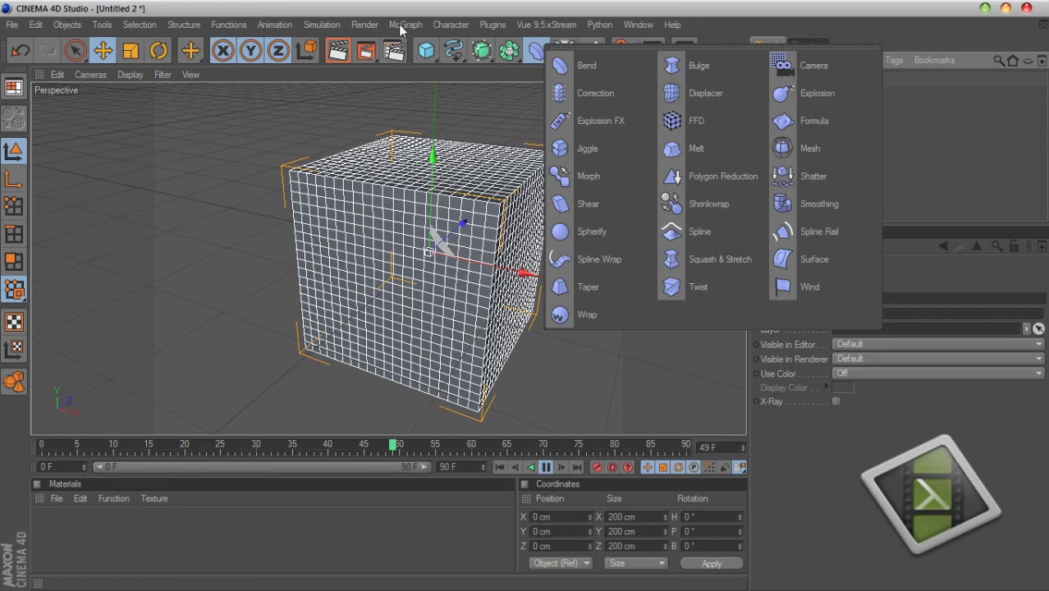
click(587, 148)
drag(786, 80, 788, 96)
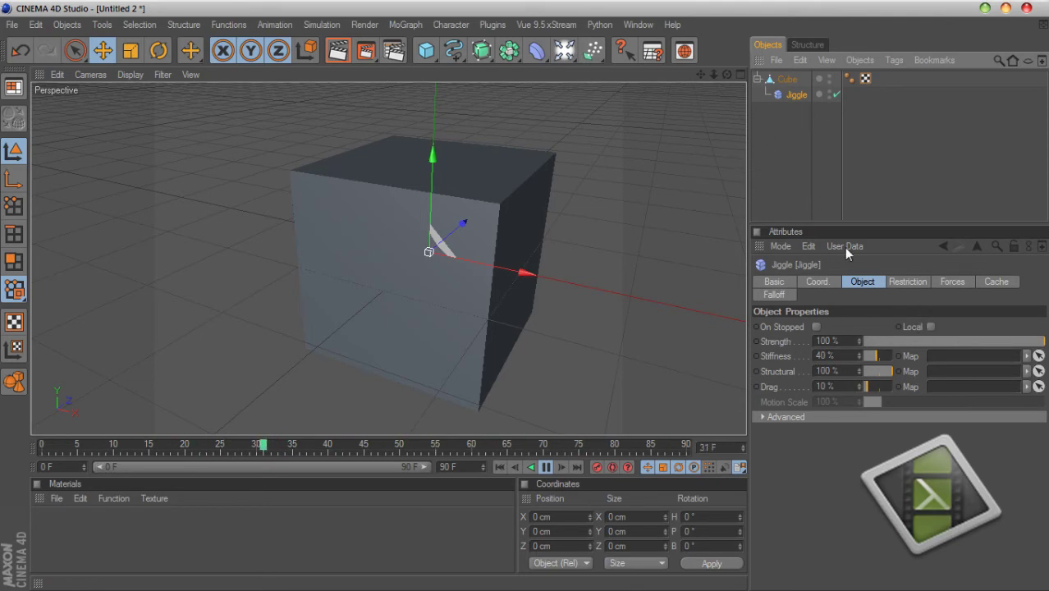
Create a Turbulence particle force and add it to the Jiggle deformer's list of forces
click(952, 281)
drag(590, 50, 741, 121)
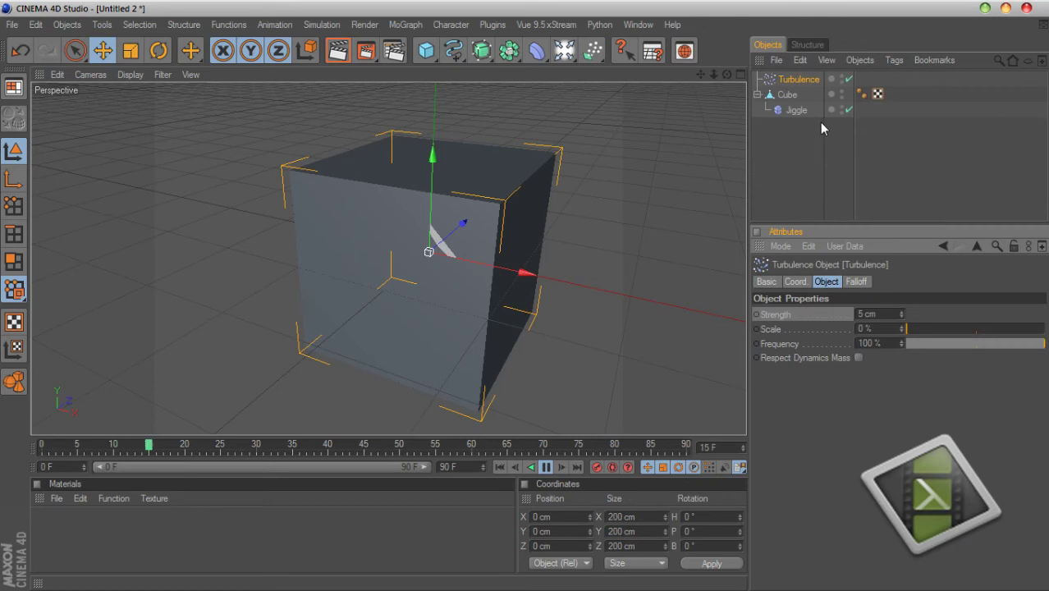
click(796, 110)
drag(838, 433, 831, 433)
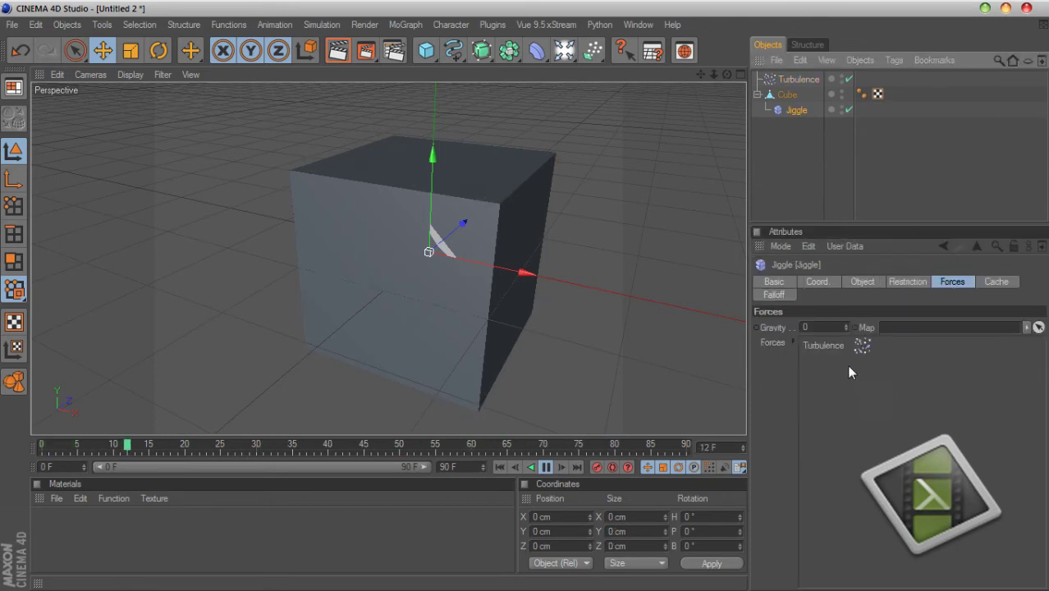
Set the Turbulence force's strength to 100 cm and its scale to about 146%
click(795, 80)
click(886, 314)
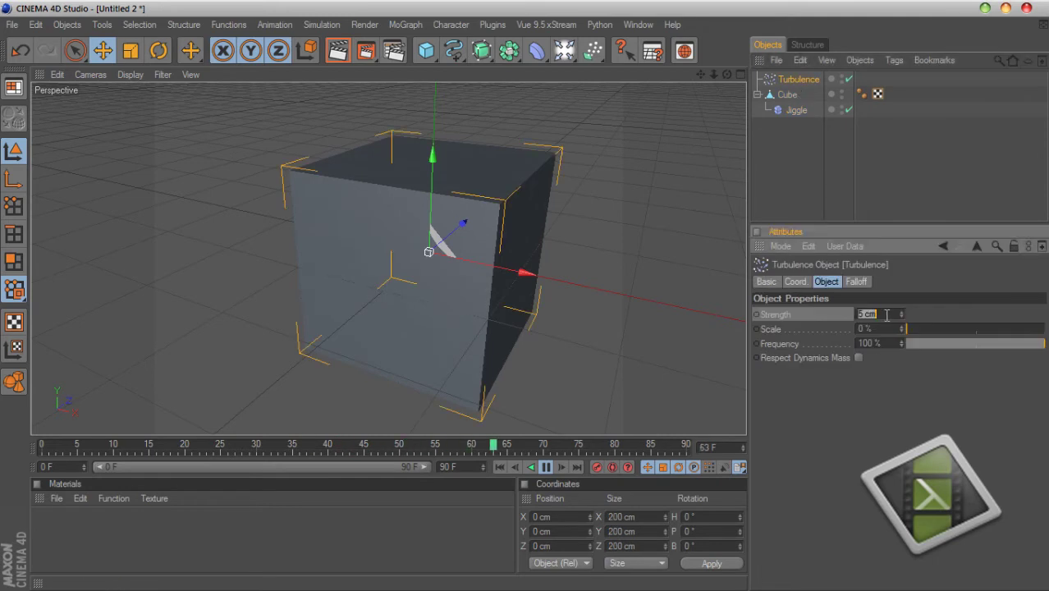
text(100)
key(Return)
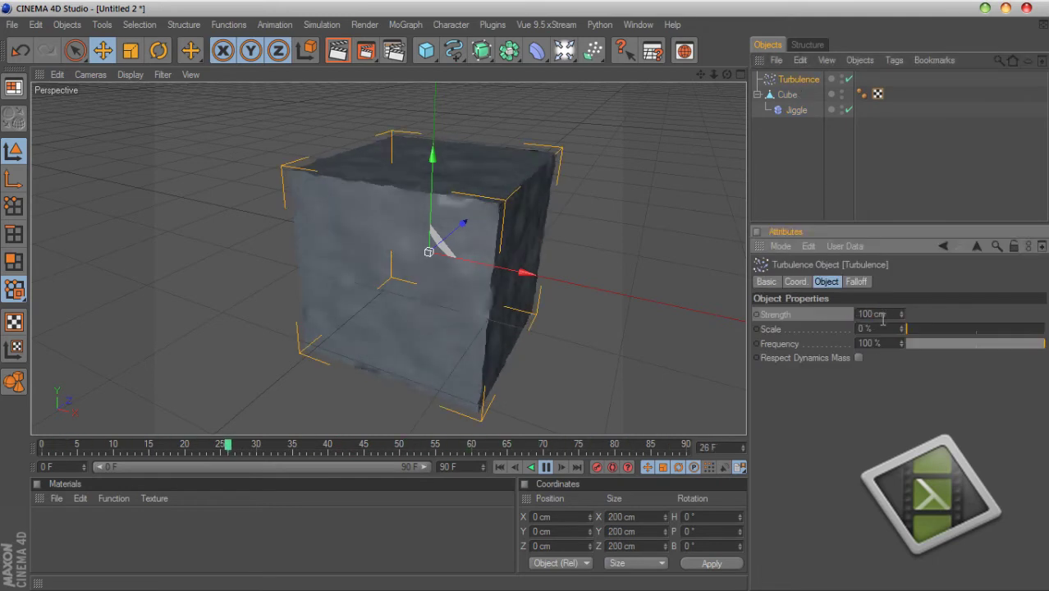
mouse_move(911, 331)
mouse_down()
mouse_move(943, 331)
mouse_move(927, 332)
mouse_up()
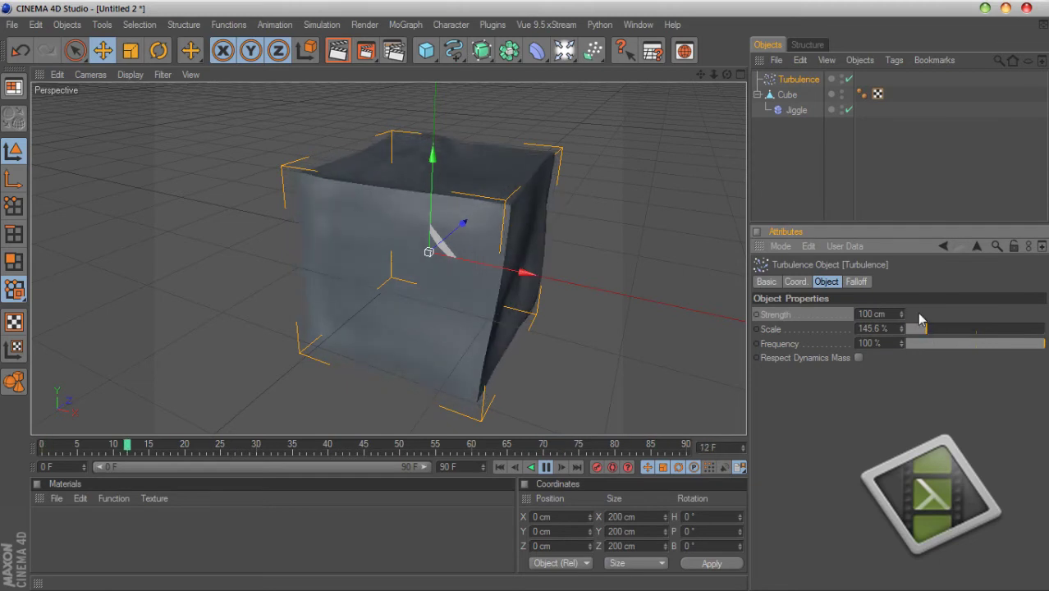
Lower the Jiggle deformer's stiffness to 22% and its drag to 4%
click(794, 110)
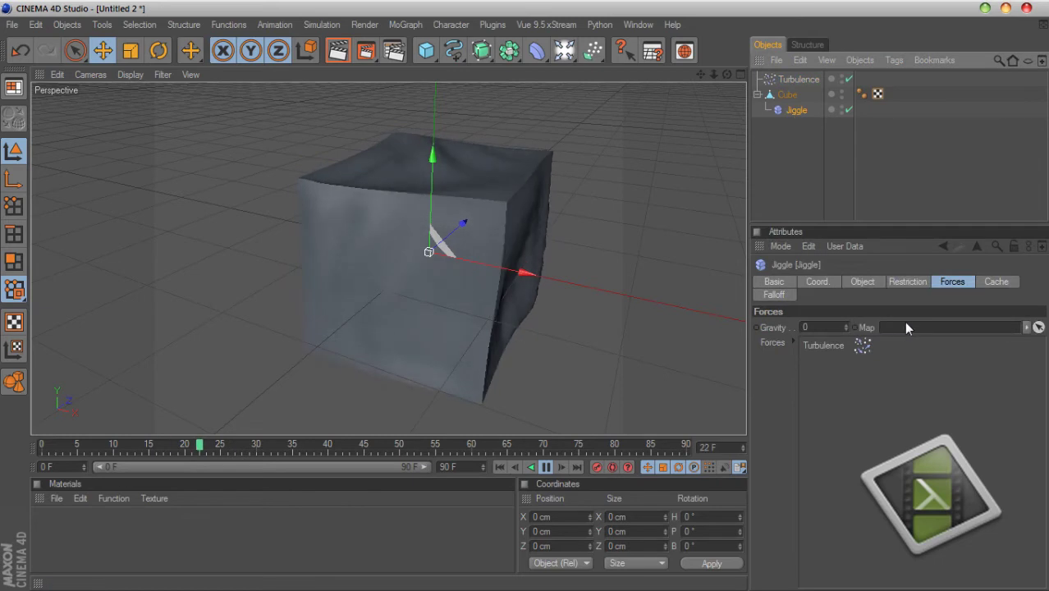
click(890, 282)
click(862, 281)
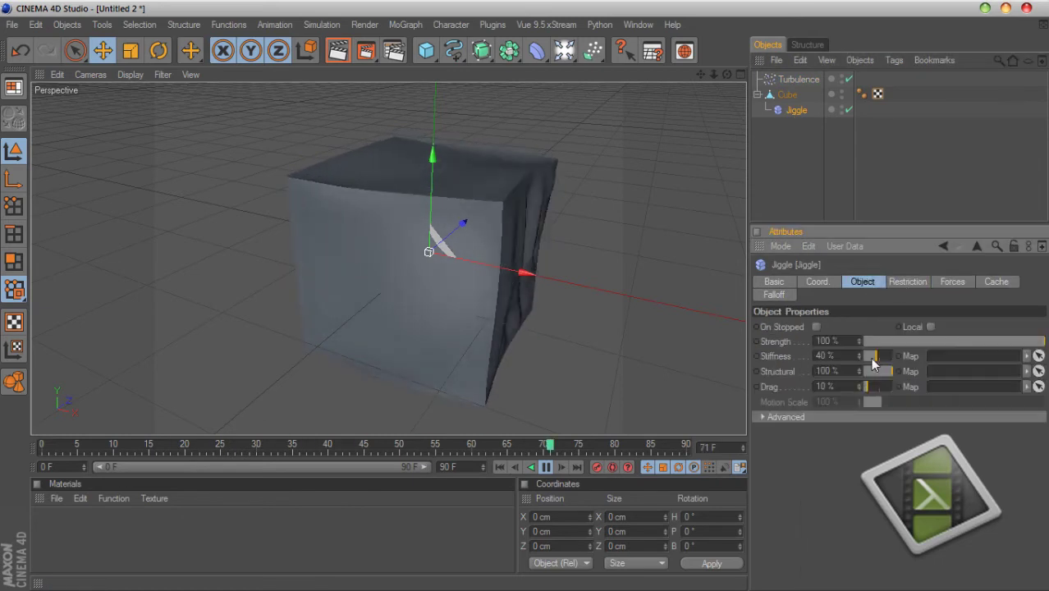
drag(873, 366, 872, 361)
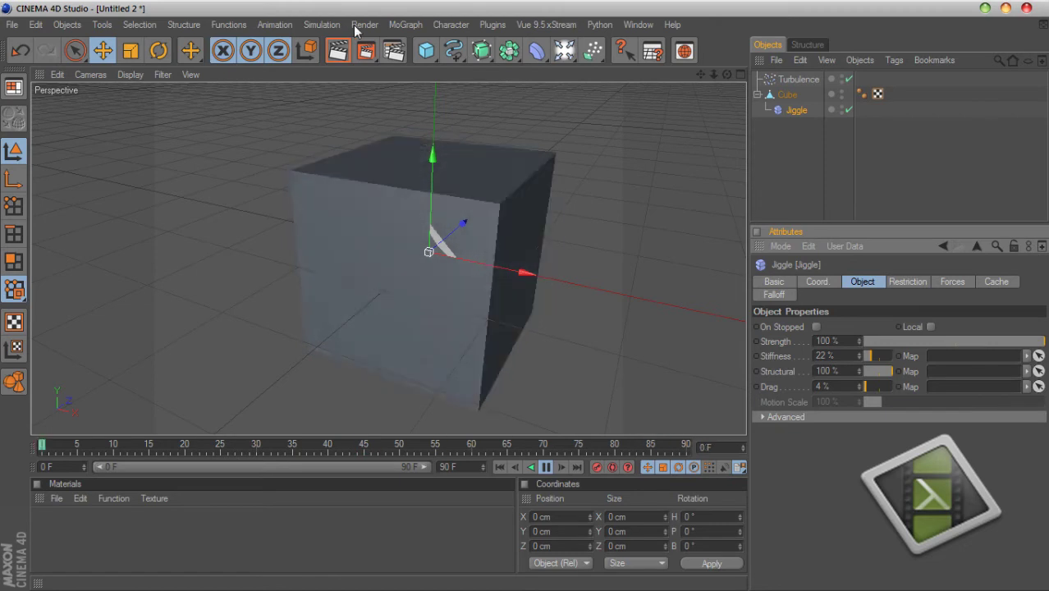
Add a Cloth NURBS and place the cube with its Jiggle deformer inside it
click(331, 26)
mouse_move(352, 47)
click(423, 53)
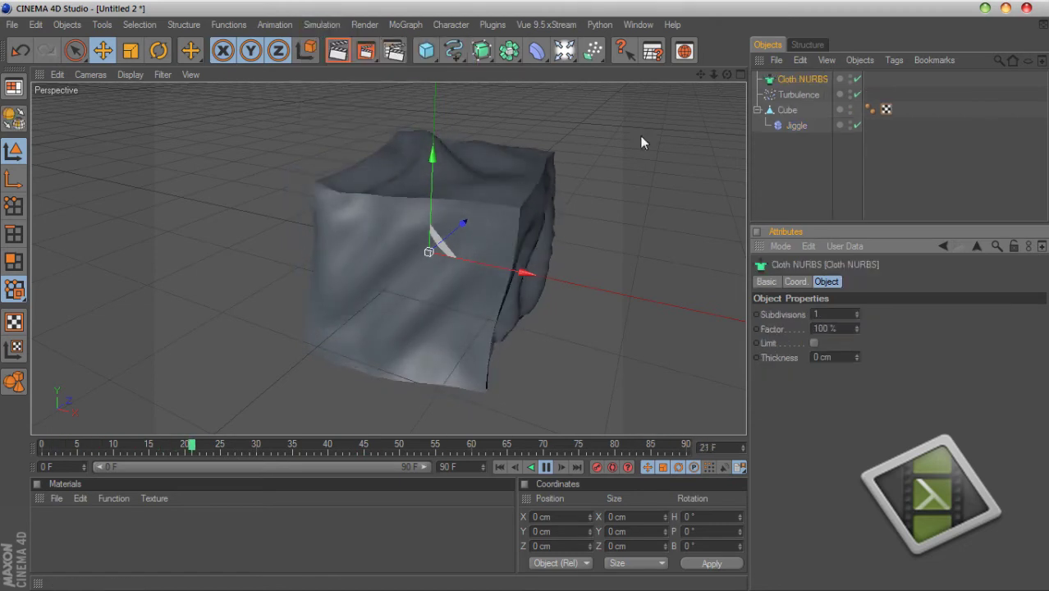
drag(793, 110, 798, 79)
click(798, 78)
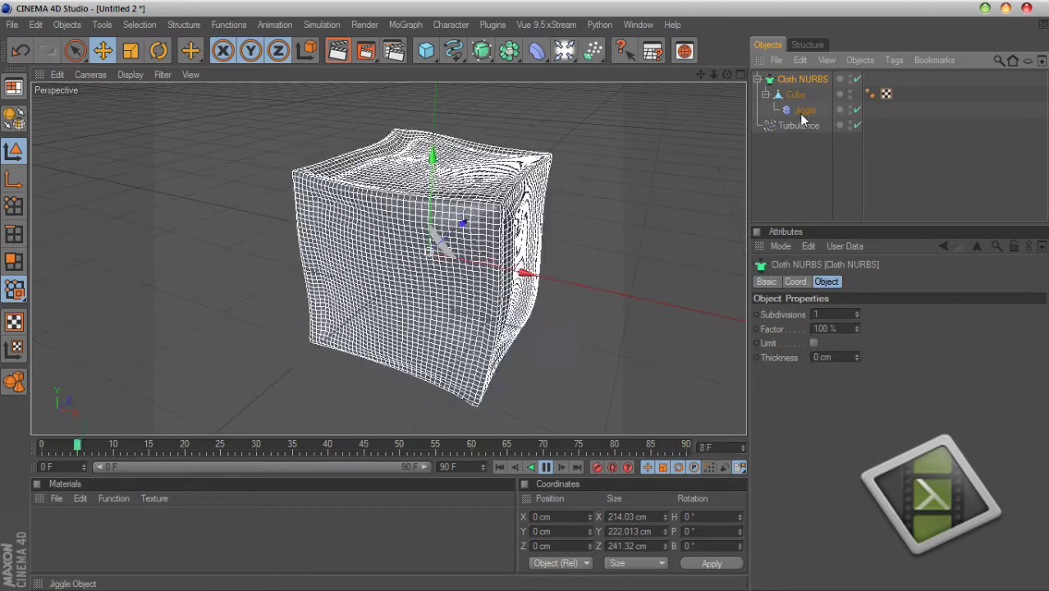
Reduce the Turbulence force's scale to about 30%
click(793, 124)
drag(920, 329, 919, 332)
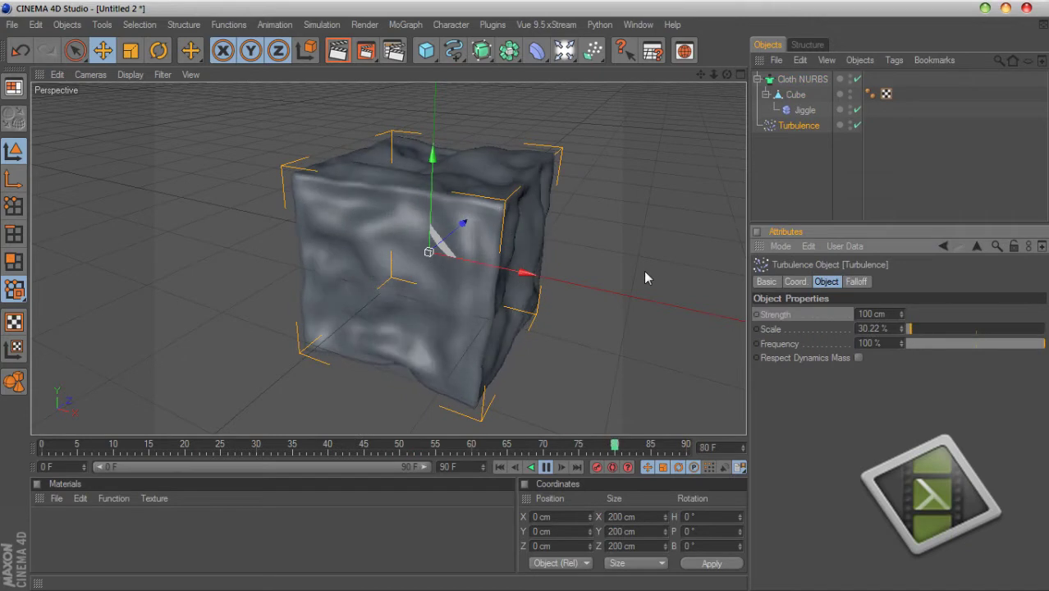
drag(726, 75, 591, 141)
drag(726, 76, 526, 295)
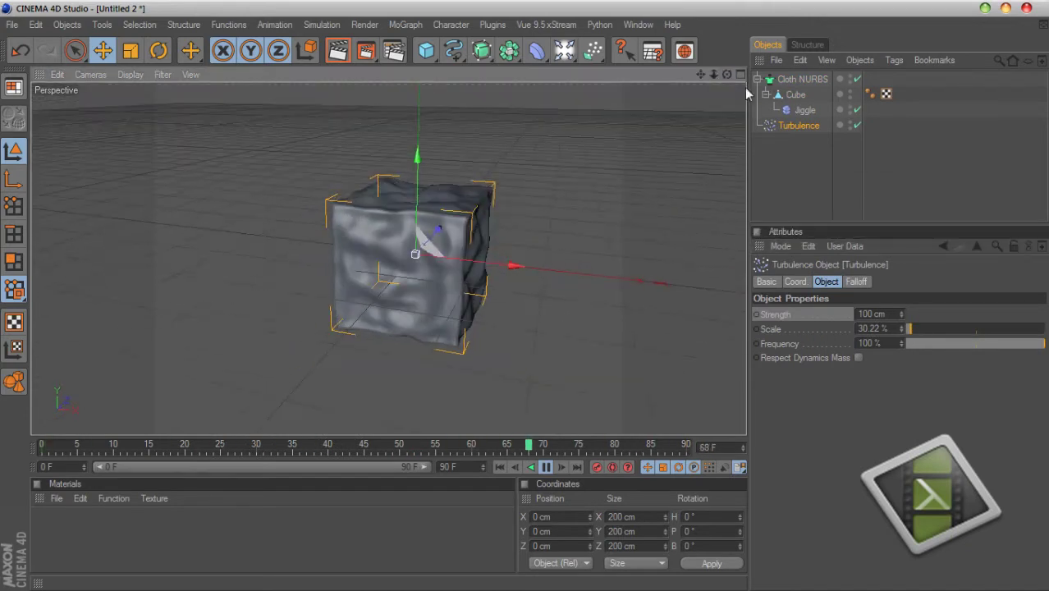
Raise the Cloth NURBS to about 48 cm in Y, then stop playback and return to frame 0
click(780, 80)
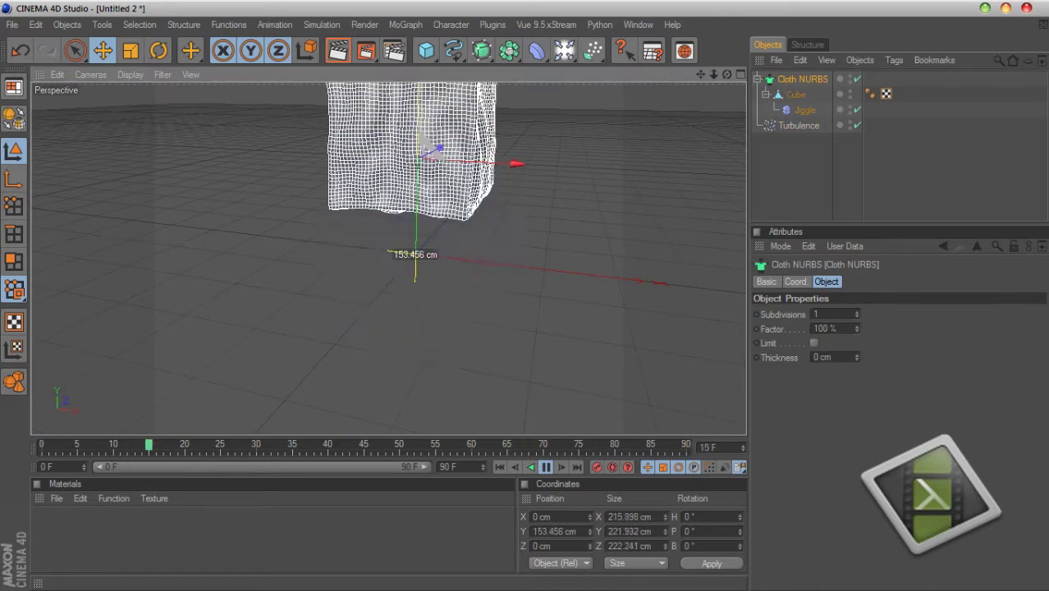
mouse_move(416, 201)
mouse_down()
mouse_move(421, 107)
mouse_move(420, 211)
mouse_up()
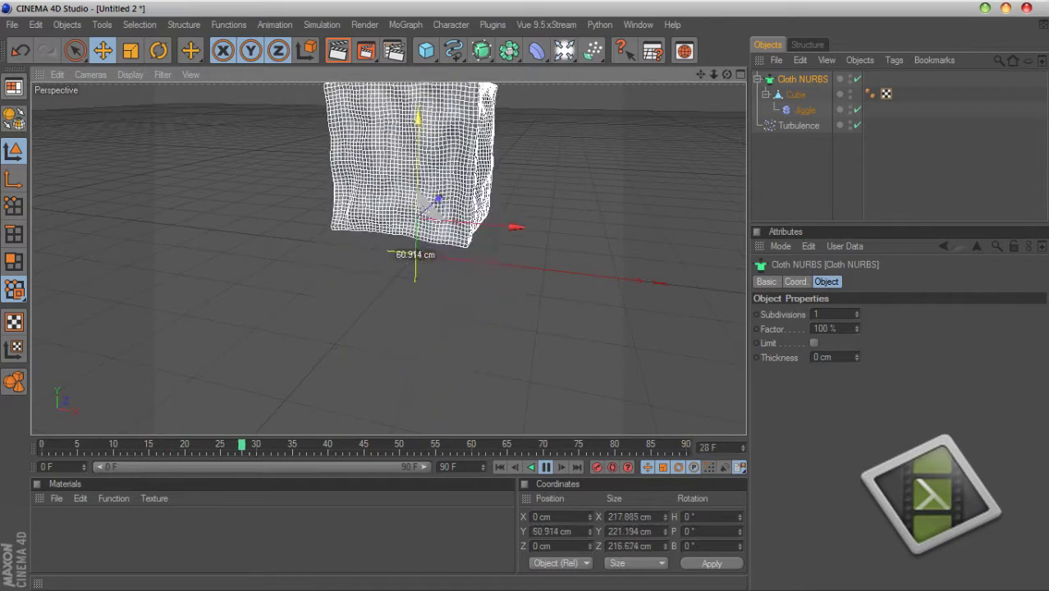
click(545, 467)
click(499, 467)
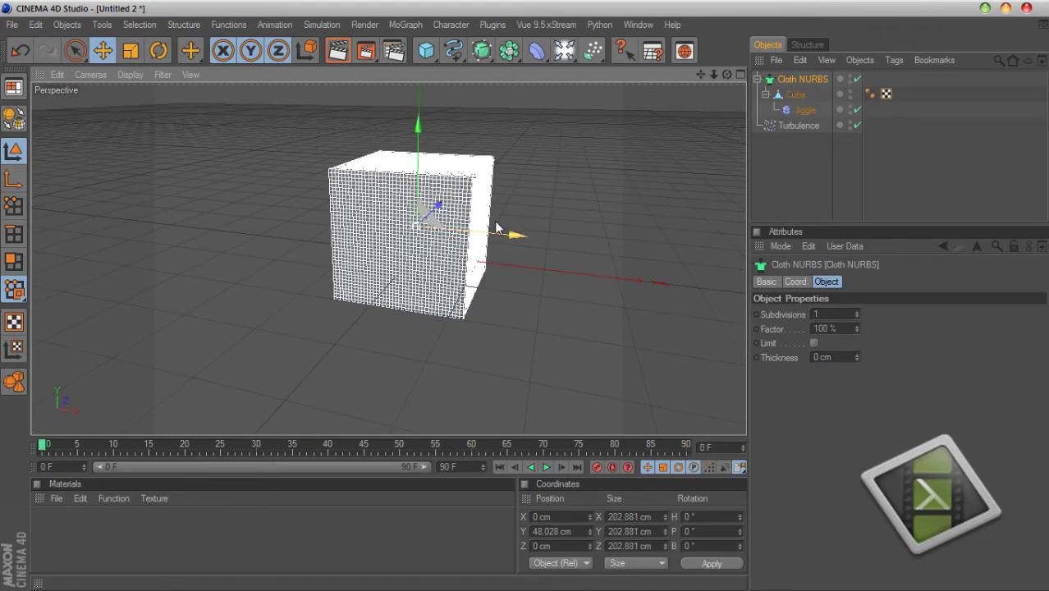
Move the Cloth NURBS freely away from the origin to about X -1184, Y -1518 and Z 1898 cm
drag(439, 205, 294, 318)
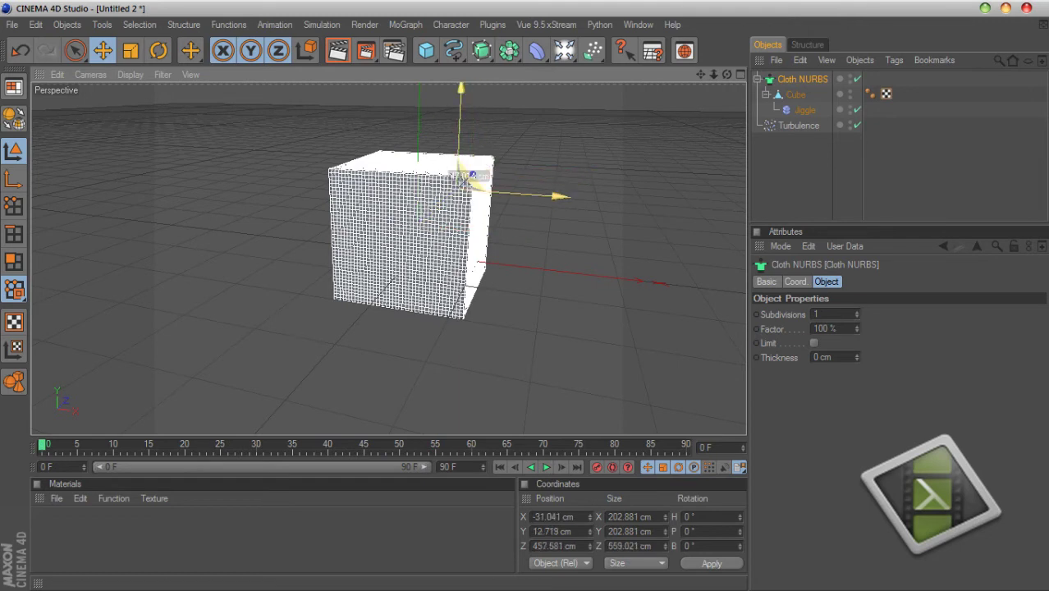
click(784, 151)
click(798, 82)
click(433, 225)
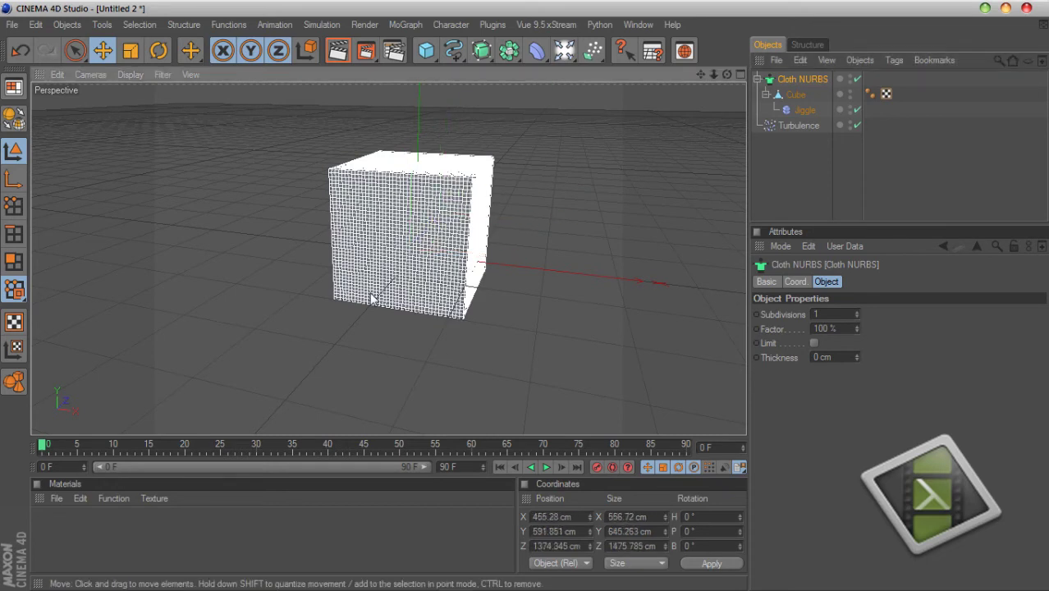
key(ctrl+z)
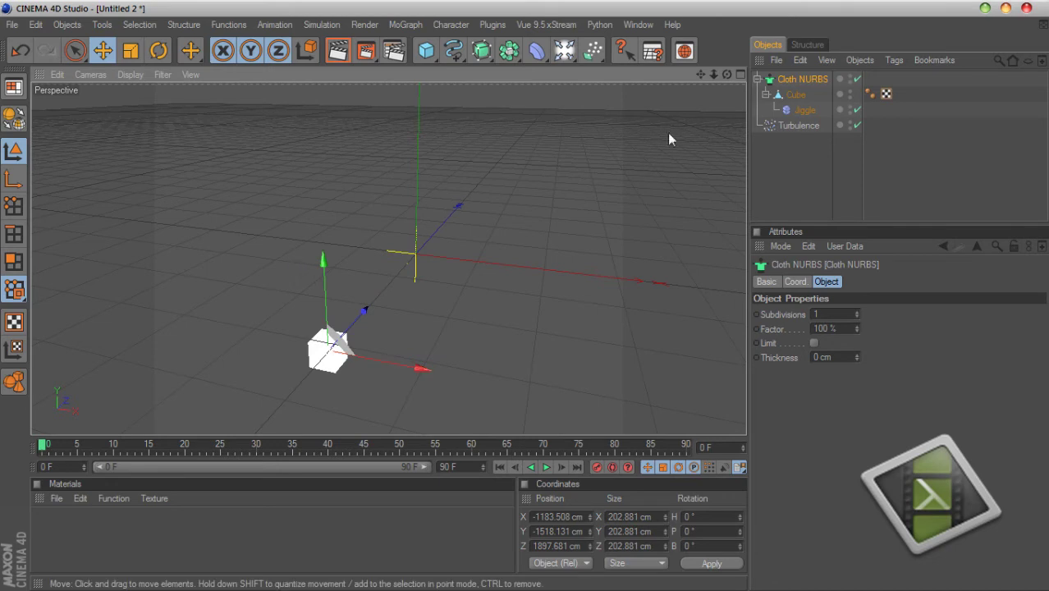
Reposition the Cloth NURBS in the Front view to about X 21 cm and Y 88 cm
drag(726, 75, 727, 57)
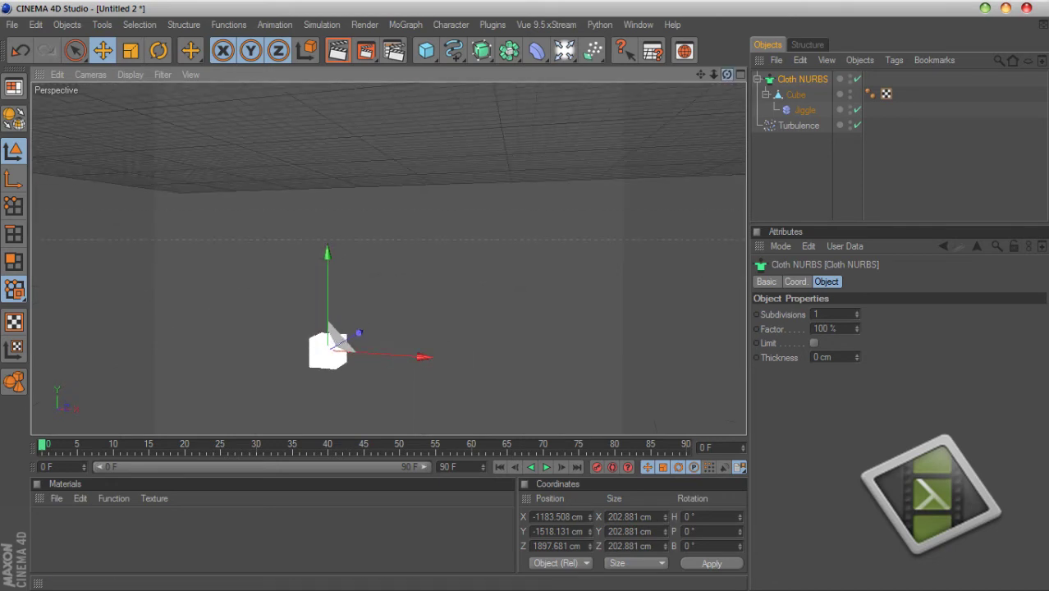
click(740, 75)
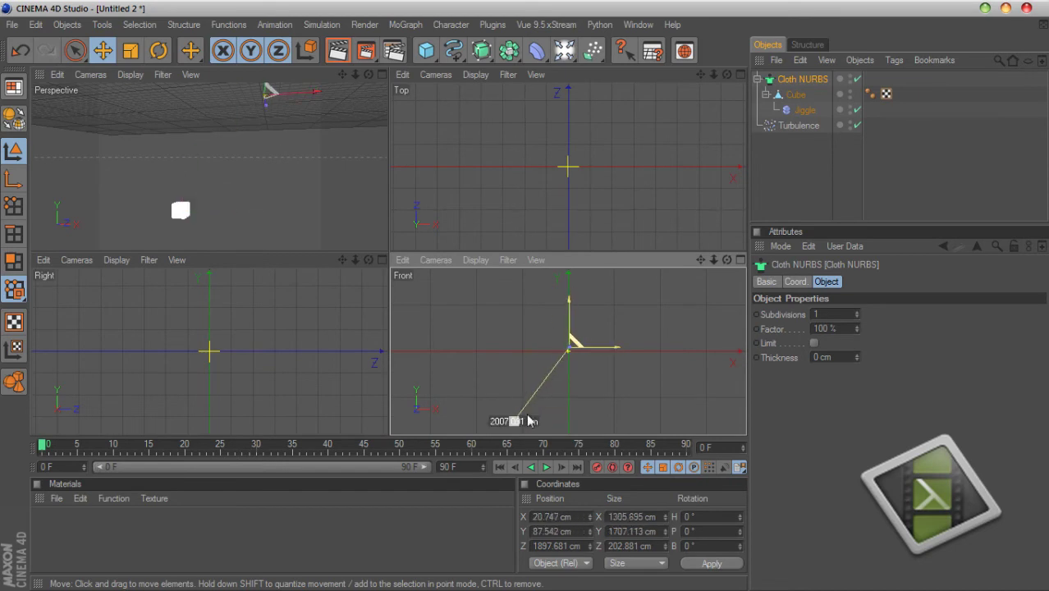
click(381, 74)
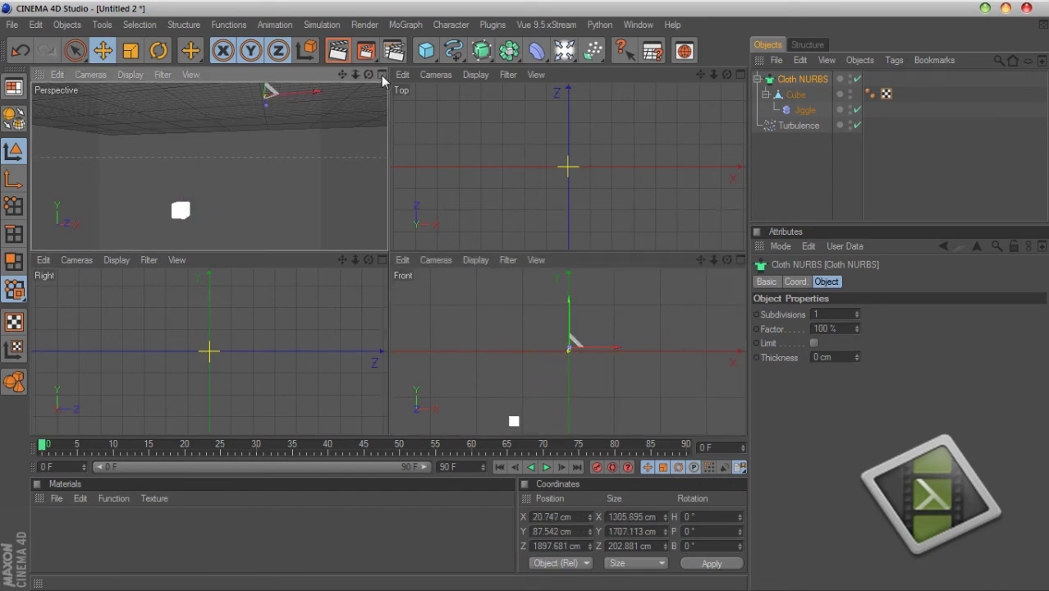
Play the animation, set the perspective view's shading to Quick Shading (Lines), and deselect all objects
drag(701, 75, 633, 252)
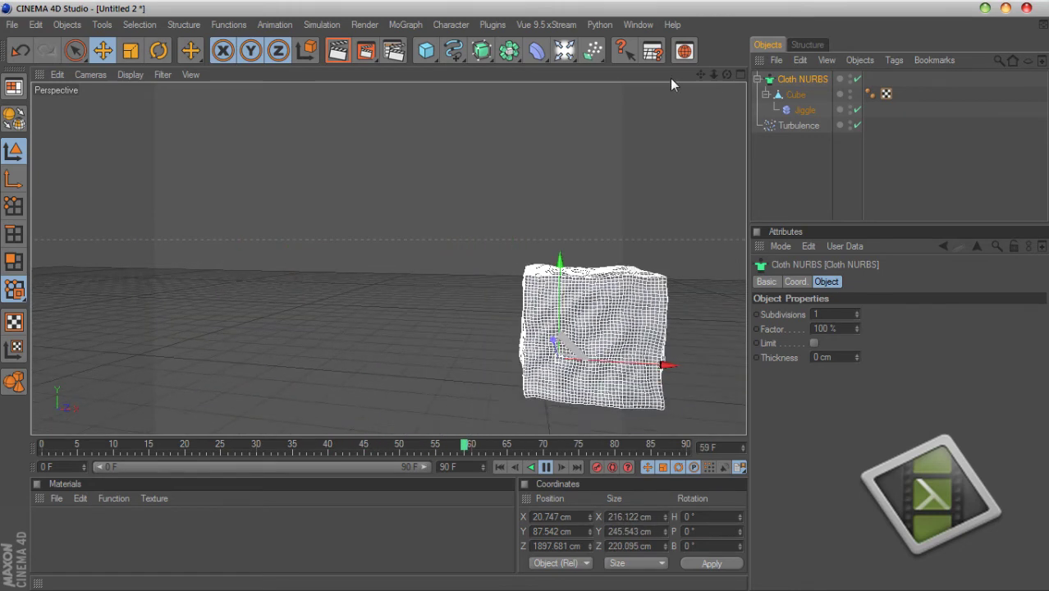
drag(700, 74, 563, 2)
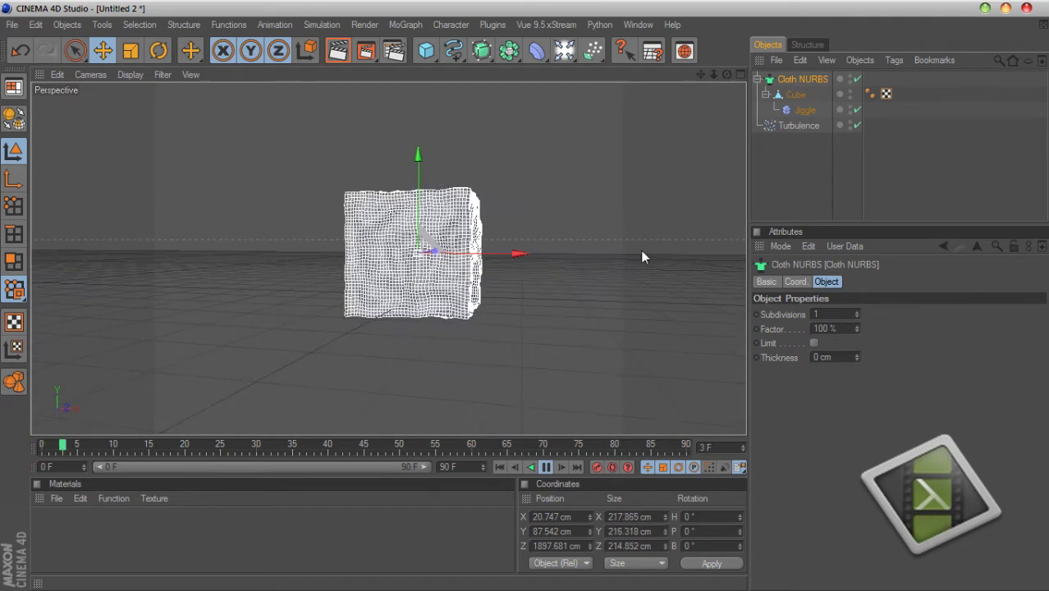
drag(725, 74, 630, 174)
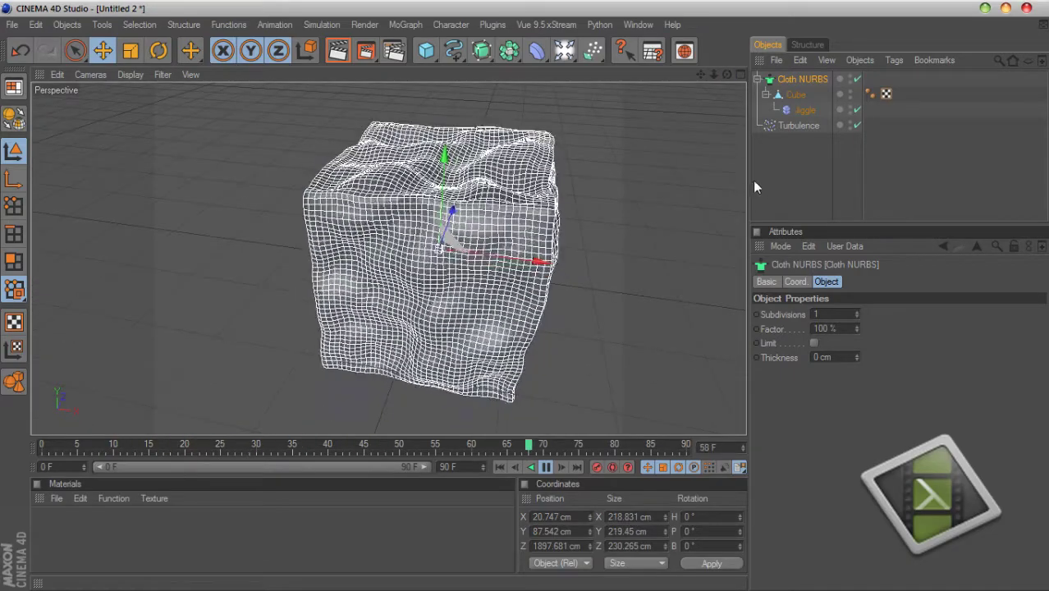
click(130, 75)
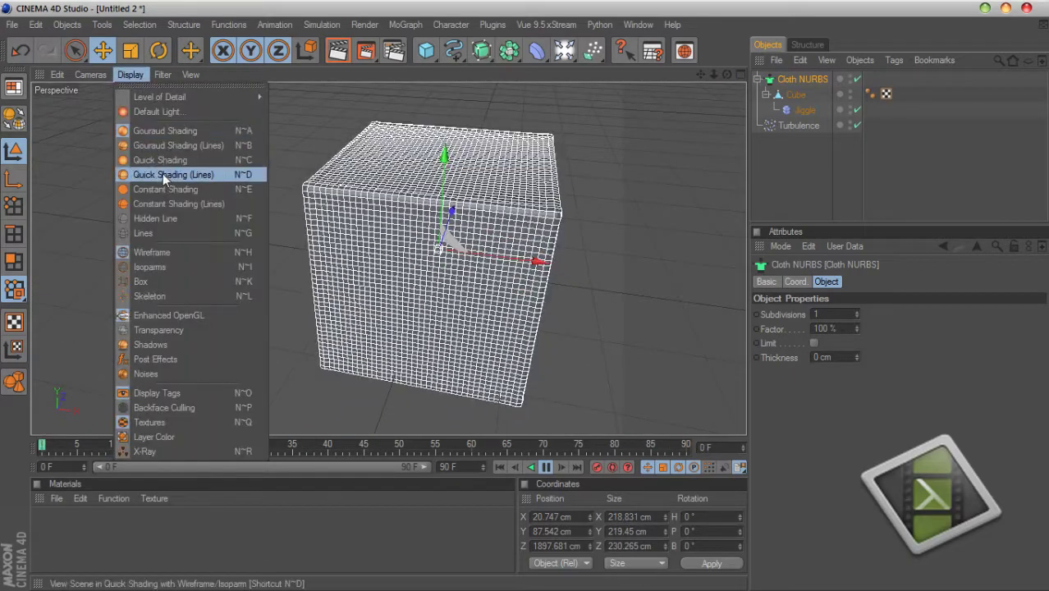
click(162, 174)
click(761, 181)
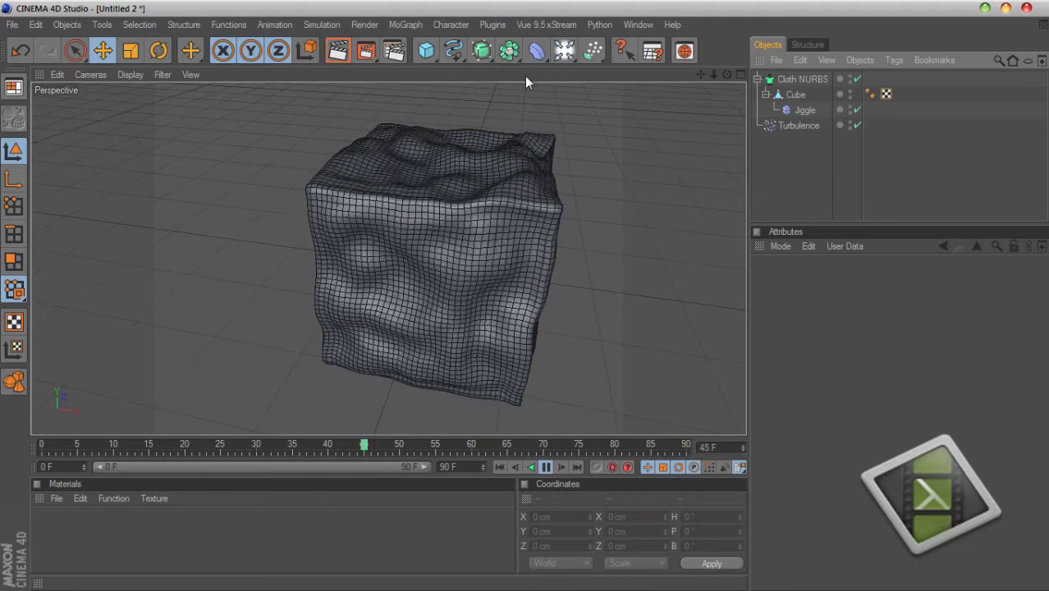
Add a Rotation particle force and set its falloff shape to Sphere
click(591, 51)
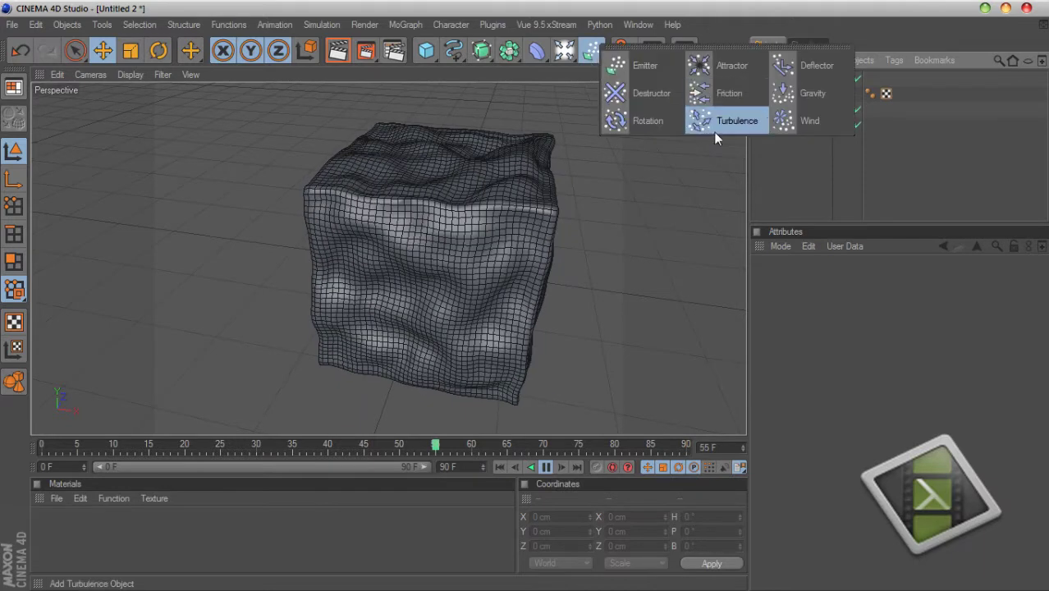
click(634, 123)
click(856, 281)
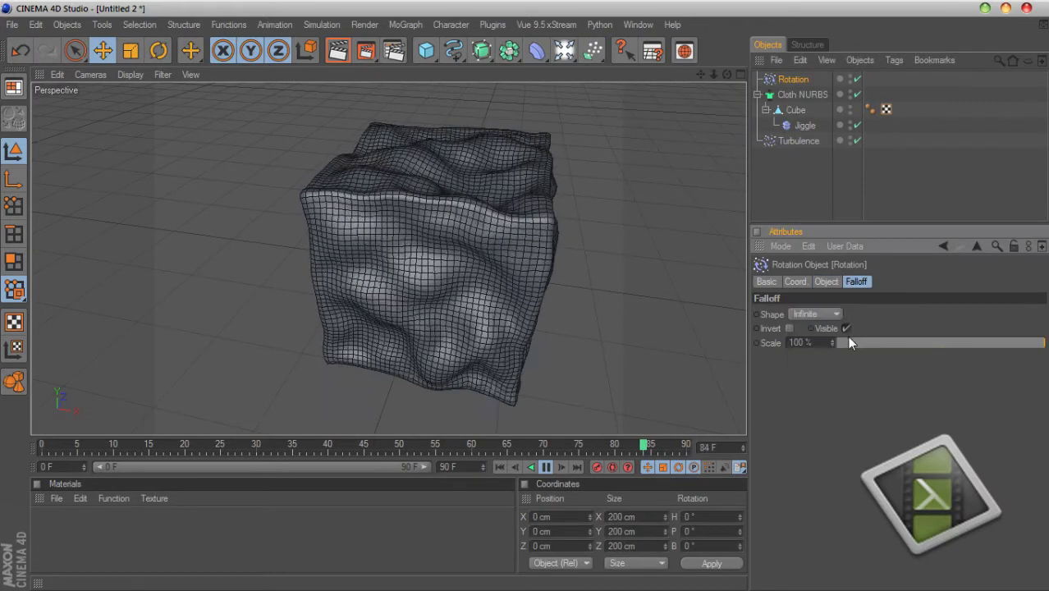
click(829, 314)
click(811, 446)
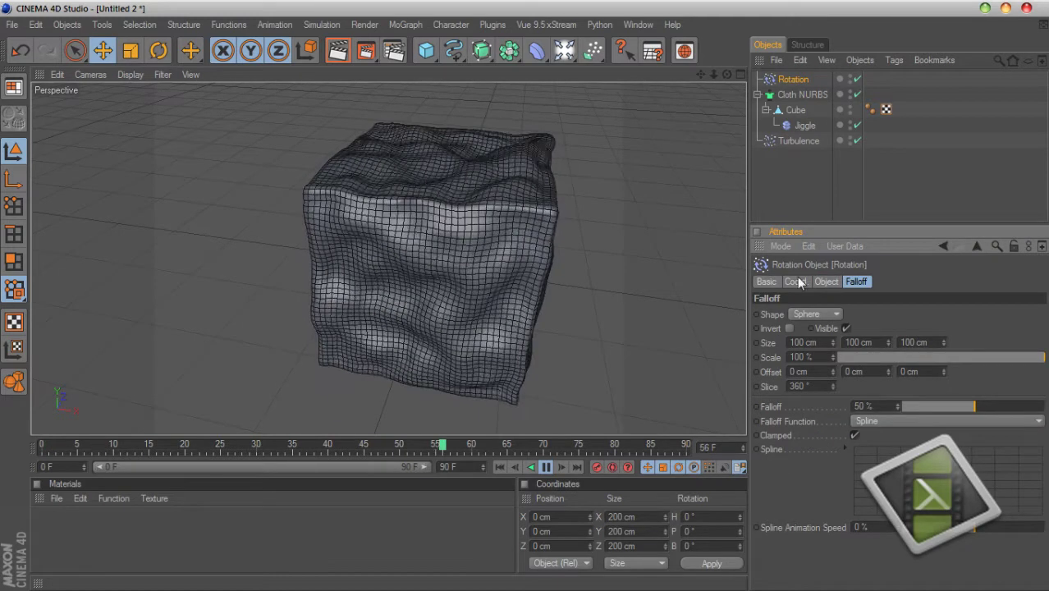
Use the Transfer tool to move the Rotation force to the position of the Cloth NURBS
click(184, 25)
mouse_move(186, 50)
mouse_move(221, 34)
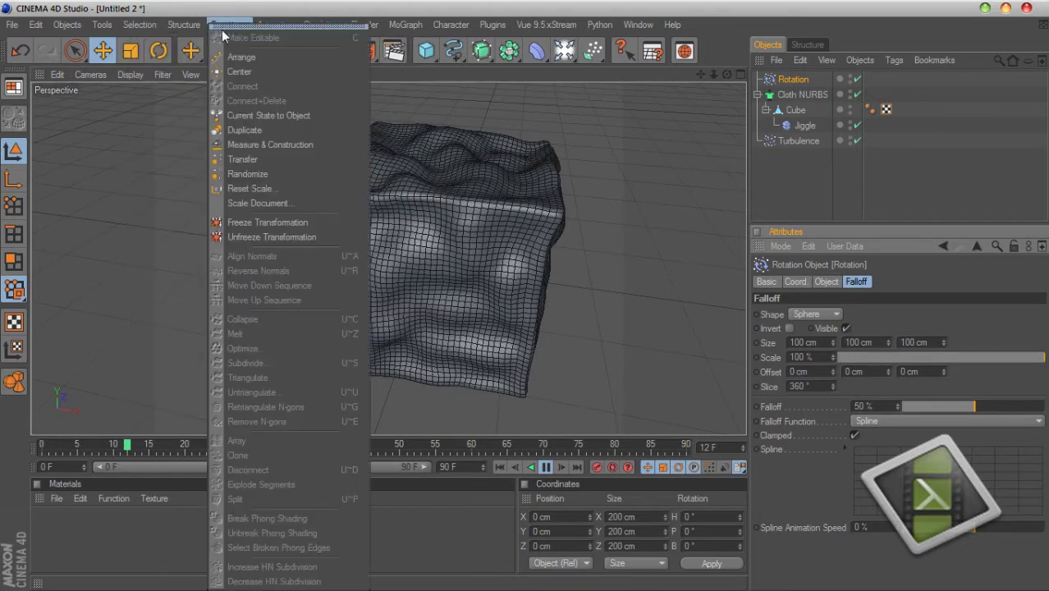
click(268, 160)
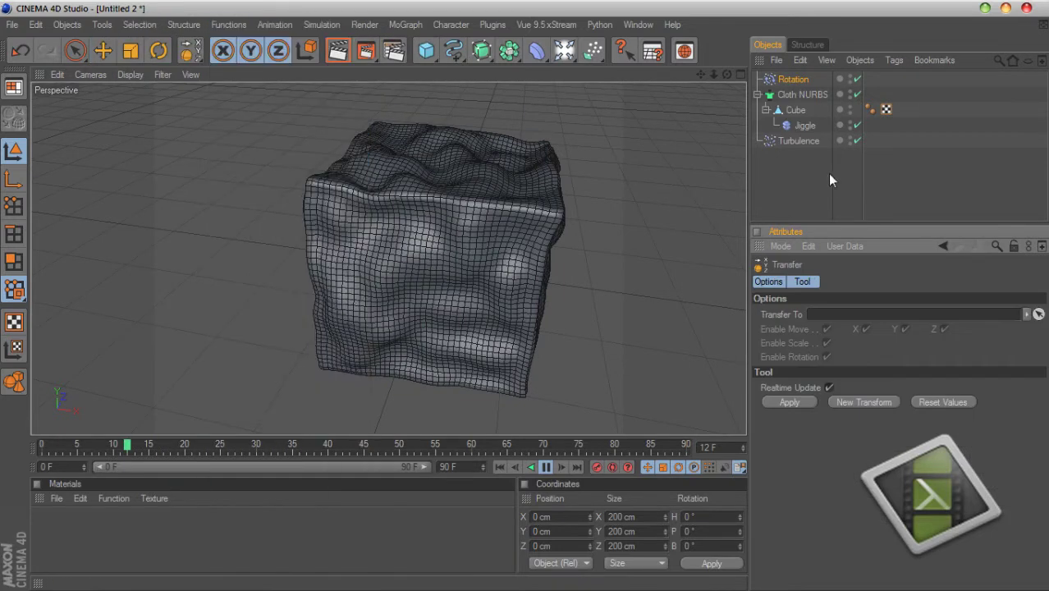
drag(801, 95, 825, 285)
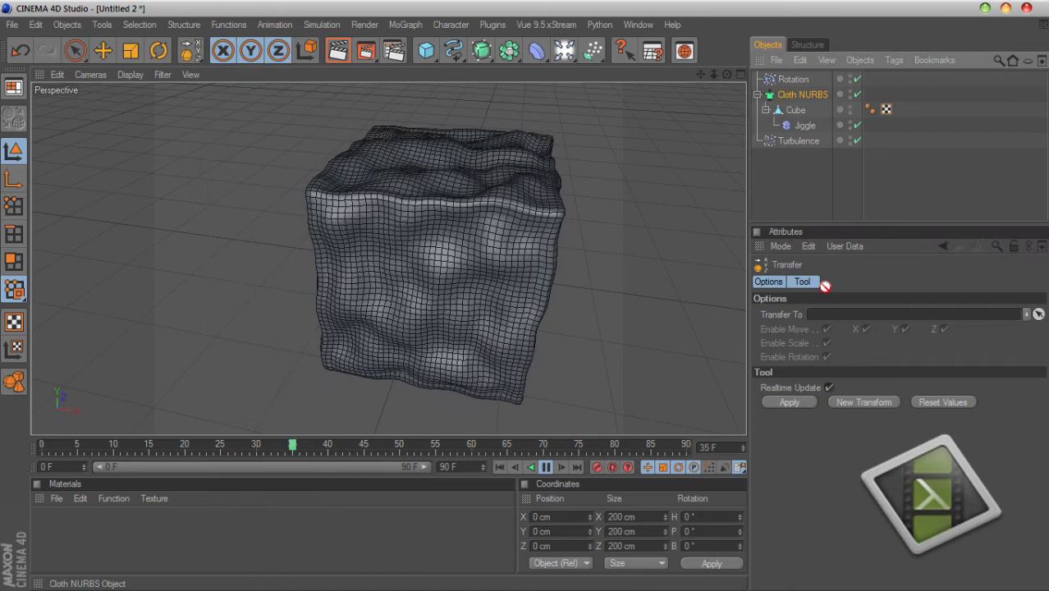
click(789, 402)
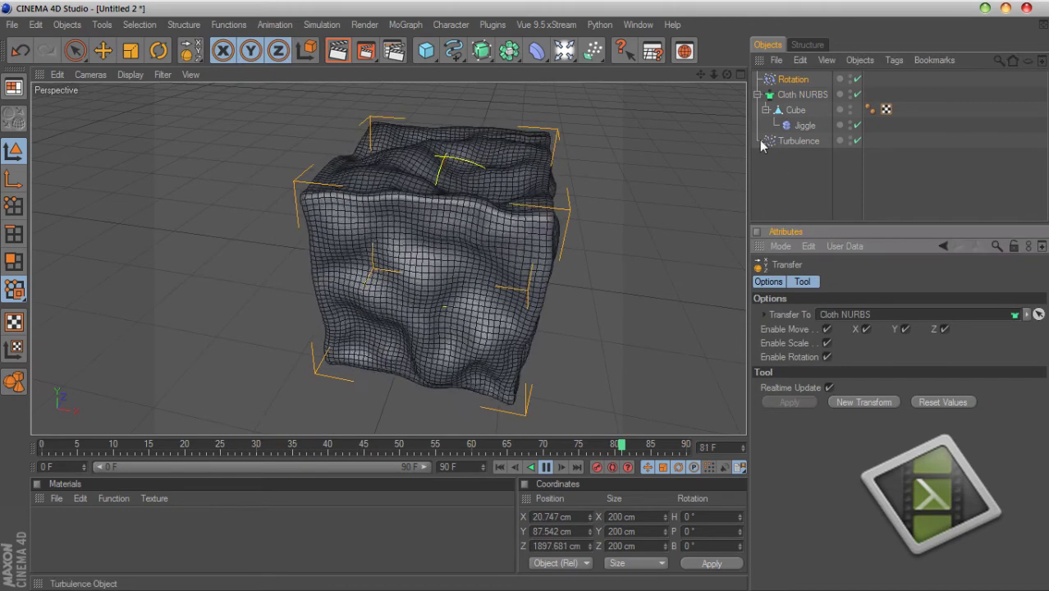
Raise the Rotation force vertically above the cube's centre to about Y 186 cm
click(786, 80)
click(103, 51)
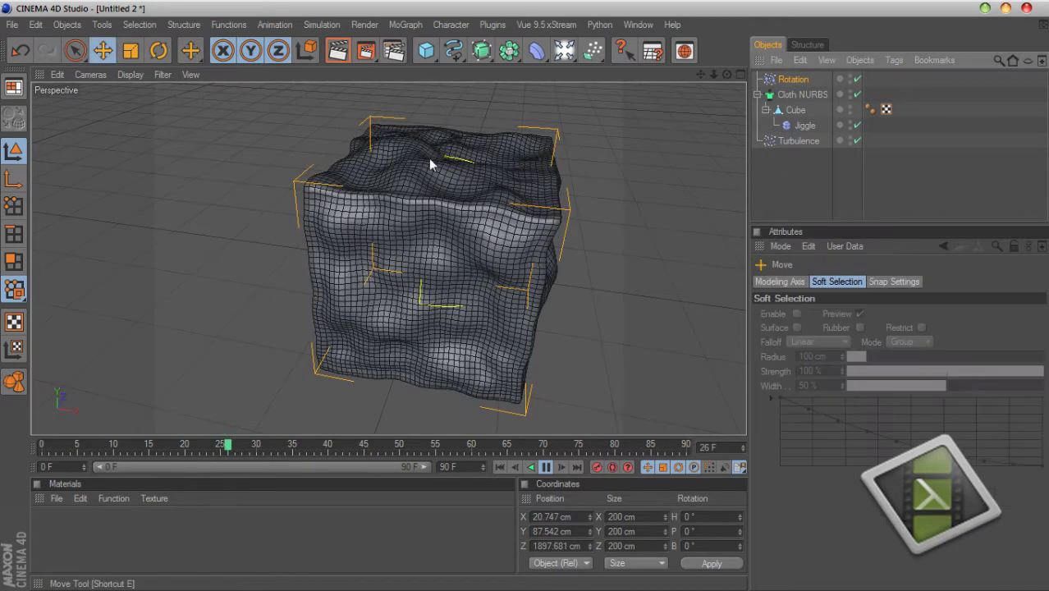
drag(445, 200, 445, 195)
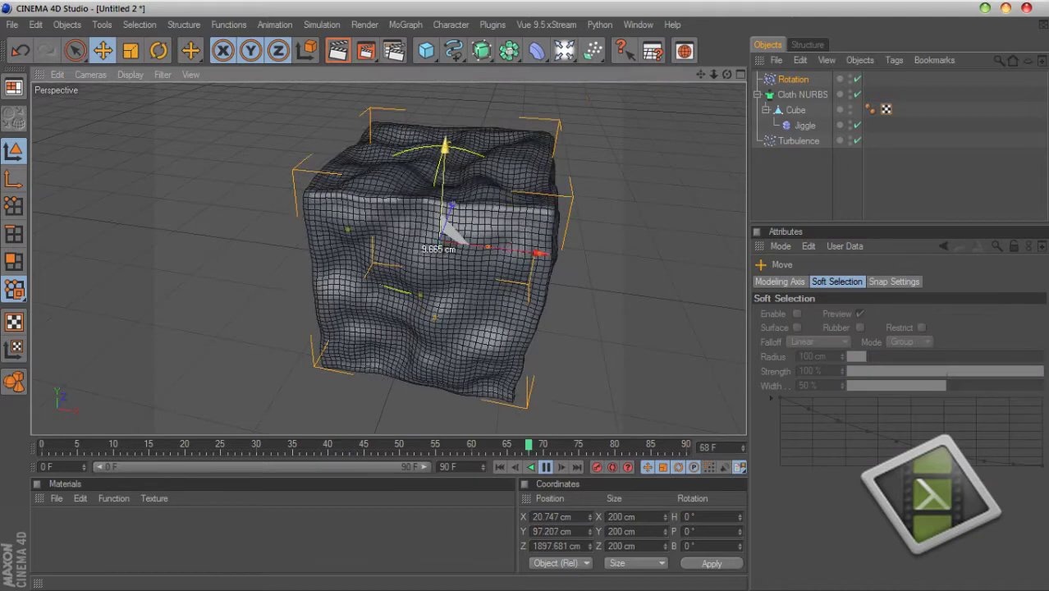
drag(450, 235, 447, 158)
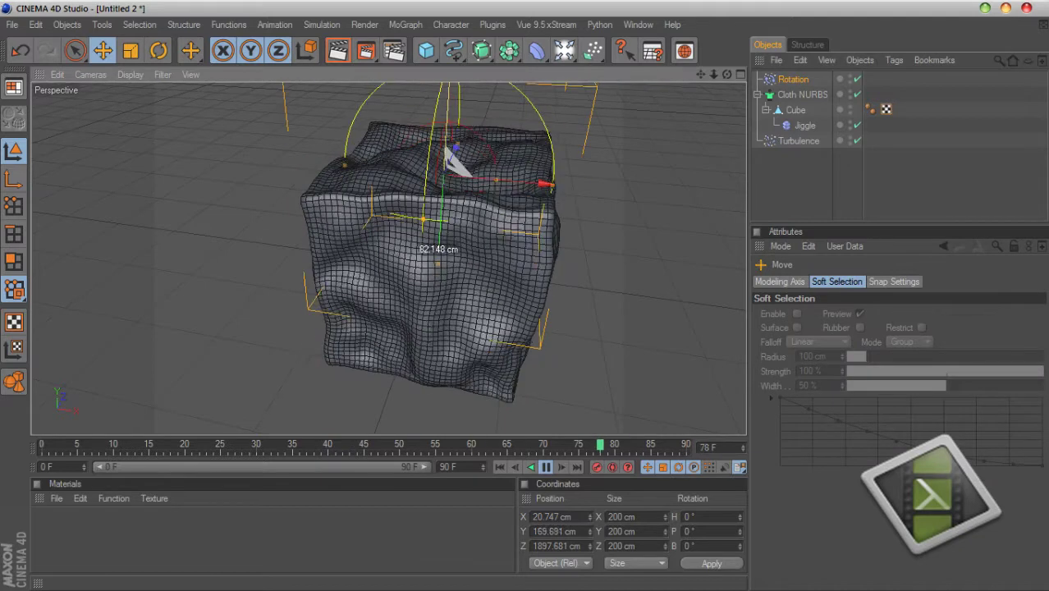
Add the Rotation force to the Jiggle deformer's list of forces
click(804, 125)
click(948, 283)
drag(792, 79, 809, 390)
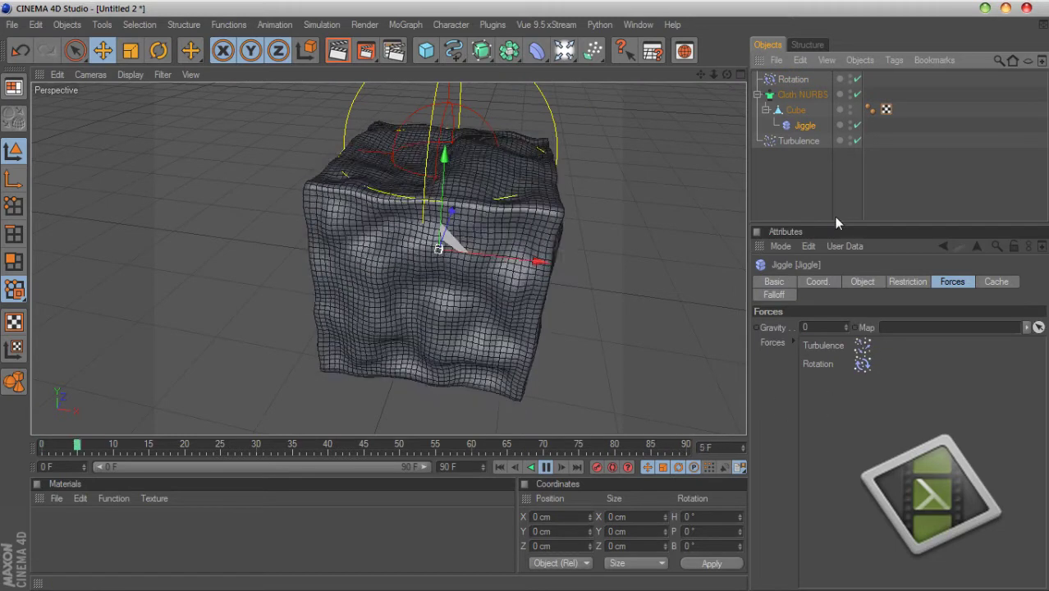
Set the Rotation force's angle speed to 50
click(786, 82)
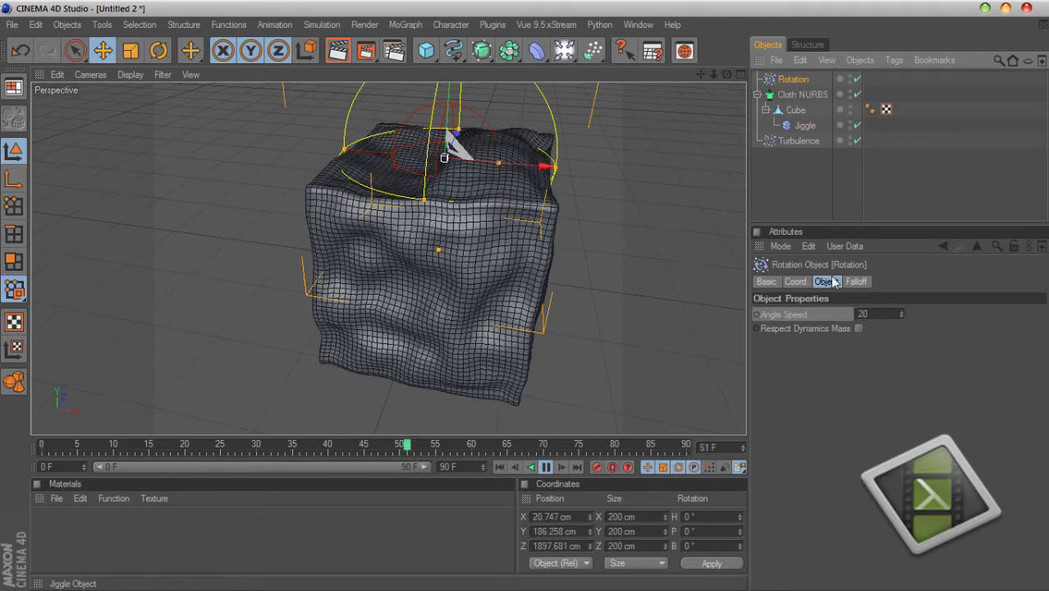
drag(868, 313, 830, 310)
text(50)
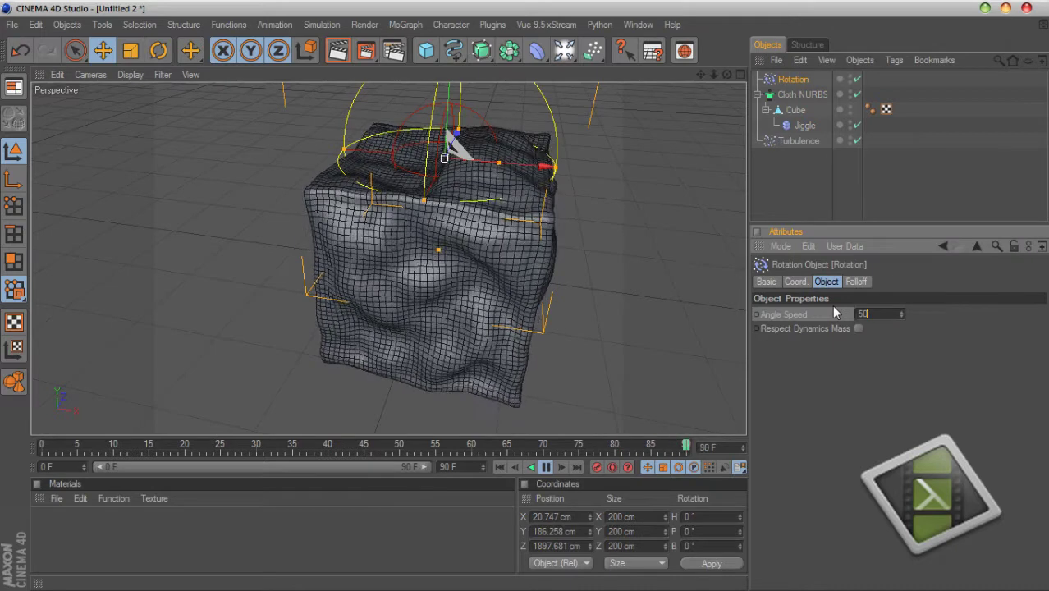
Narrow the Rotation force's falloff to about 74 cm in X and 121 cm in Z, and position it vertically at about Y 172 cm
scroll(600, 145, down, 3)
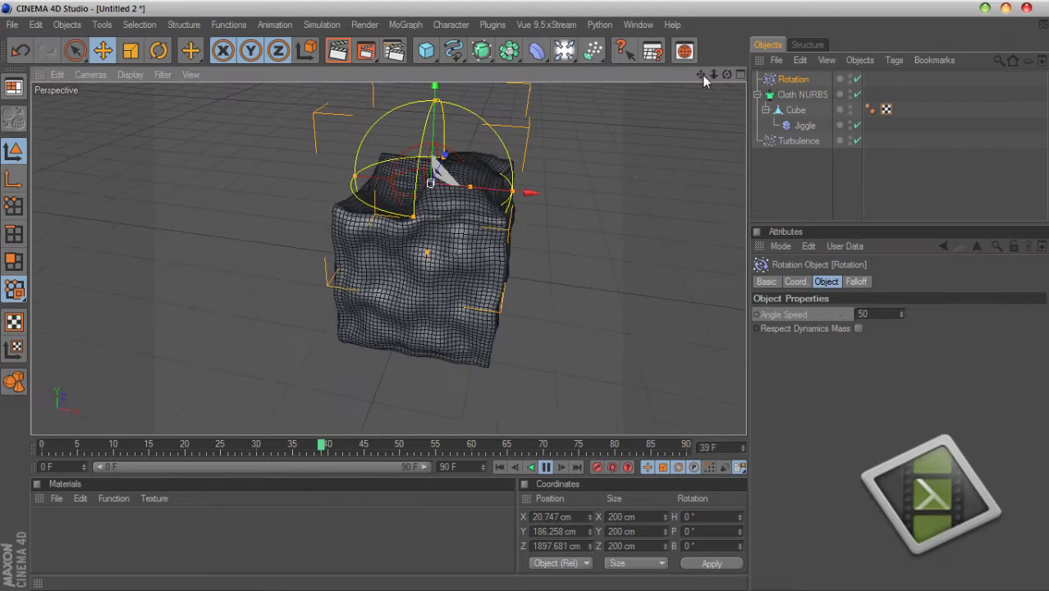
drag(703, 76, 688, 123)
drag(417, 164, 420, 70)
drag(508, 164, 482, 185)
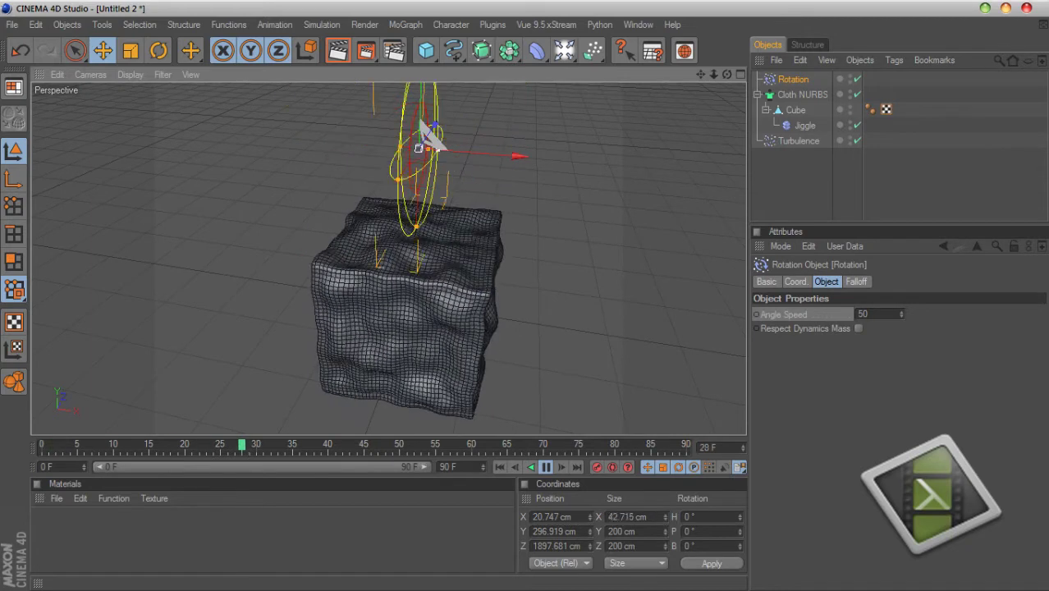
drag(398, 180, 407, 165)
drag(424, 131, 419, 241)
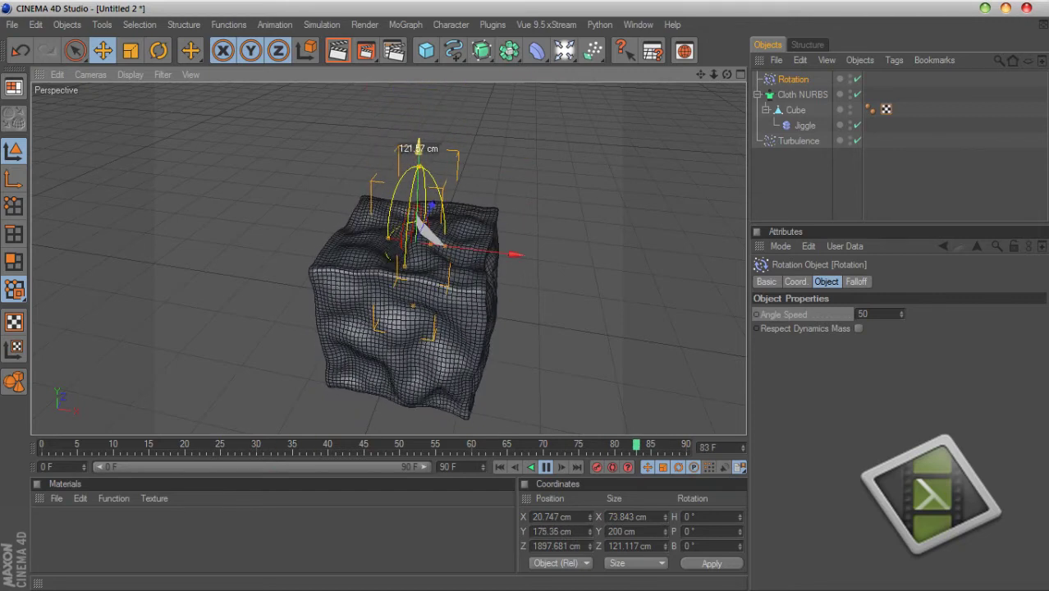
Set the Rotation force's angle speed to 0 and examine the cube's top surface up close
click(862, 314)
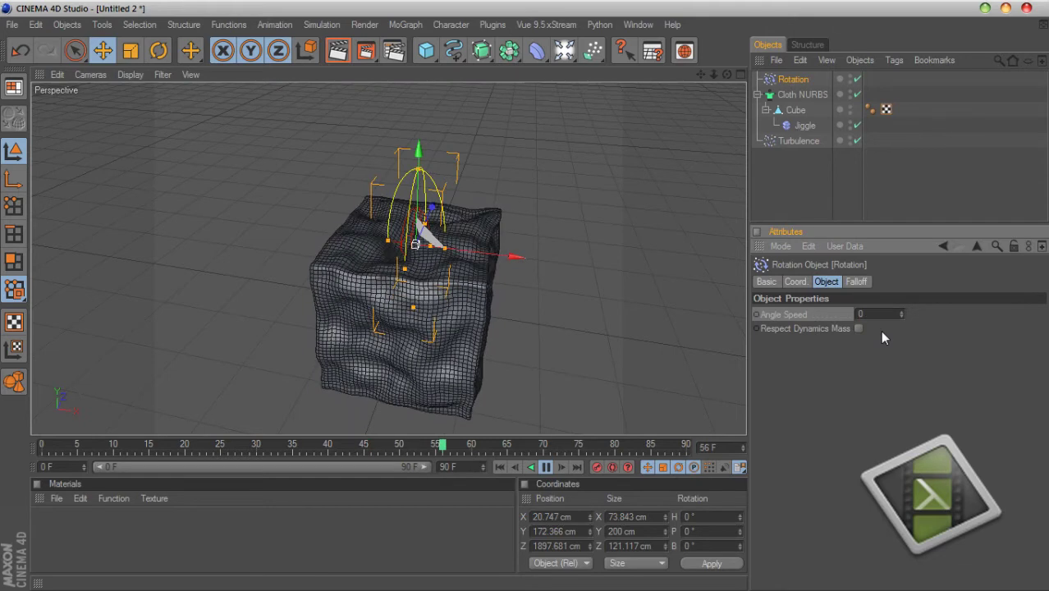
scroll(613, 211, up, 5)
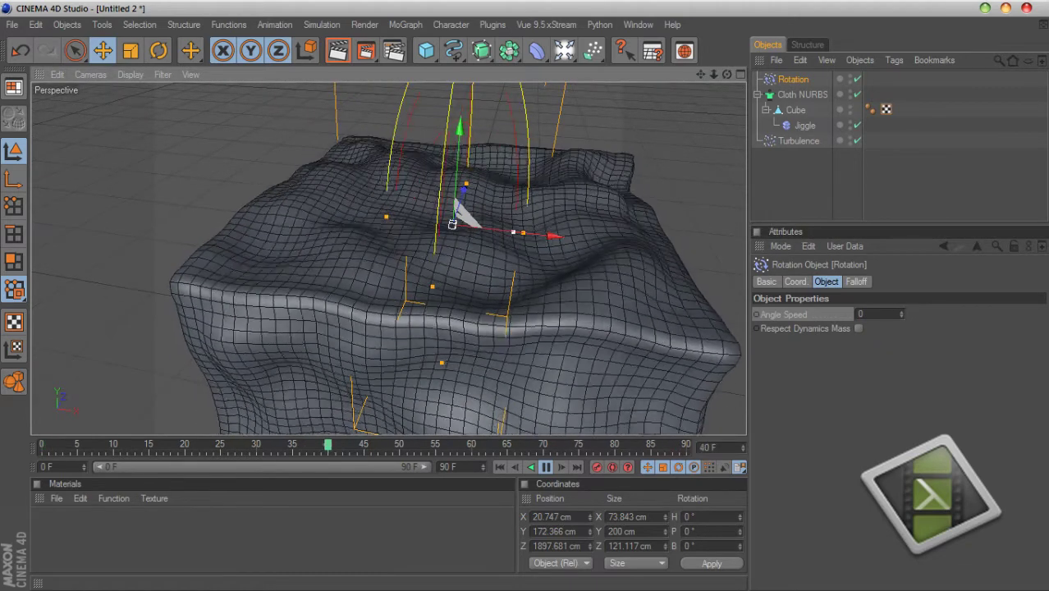
Set the Rotation force's angle speed to 120 and lower the force to about Y 153 cm
click(862, 314)
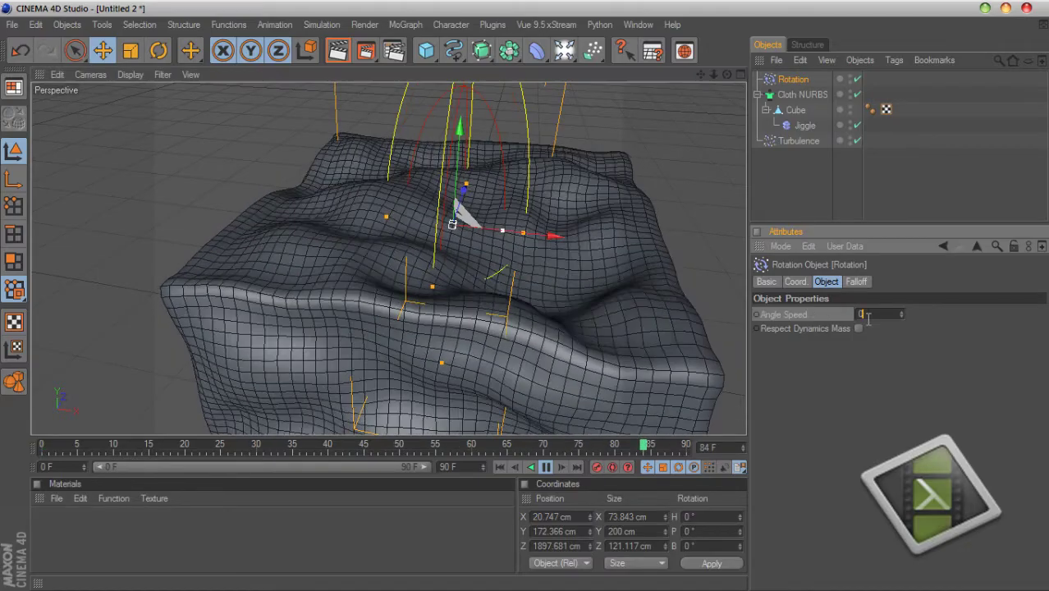
text(120)
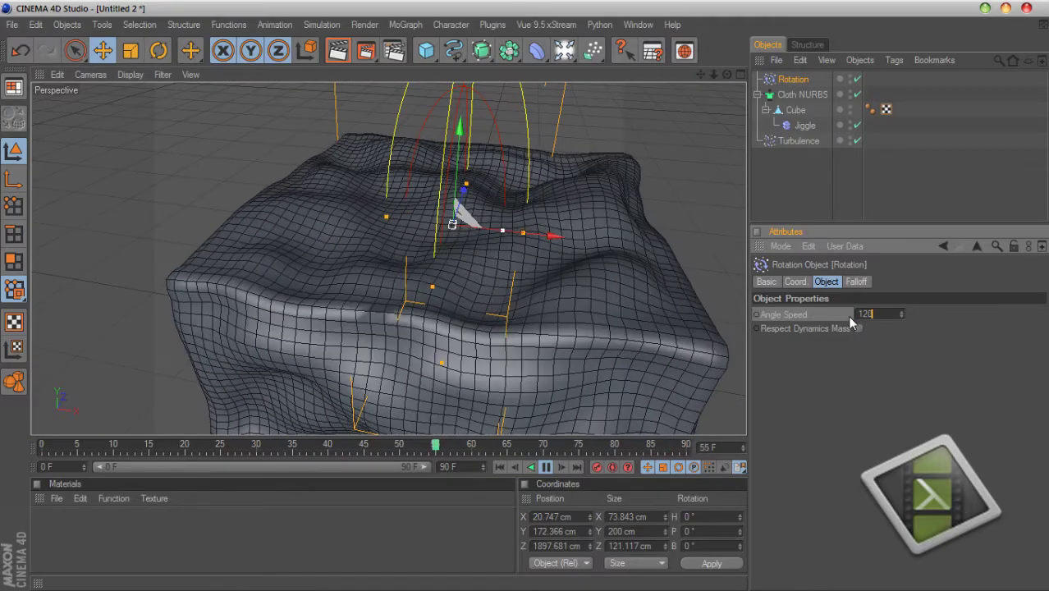
key(Return)
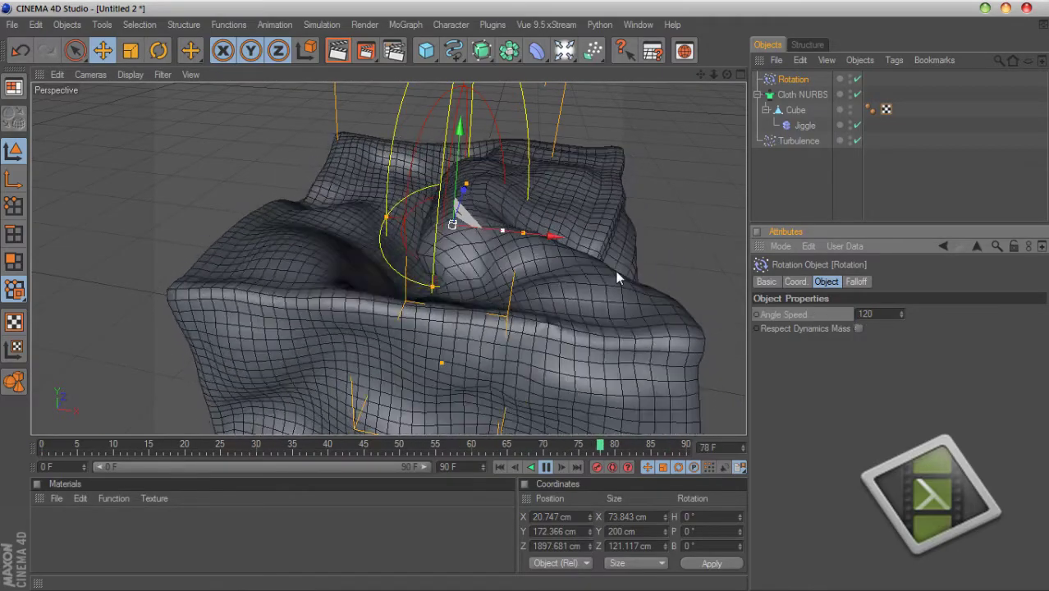
drag(457, 232, 428, 192)
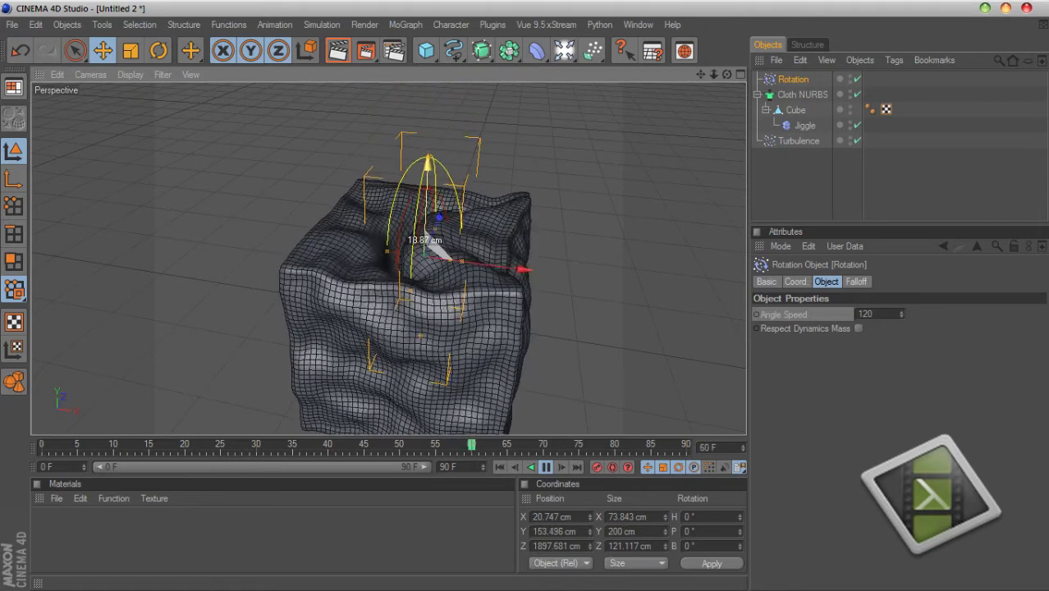